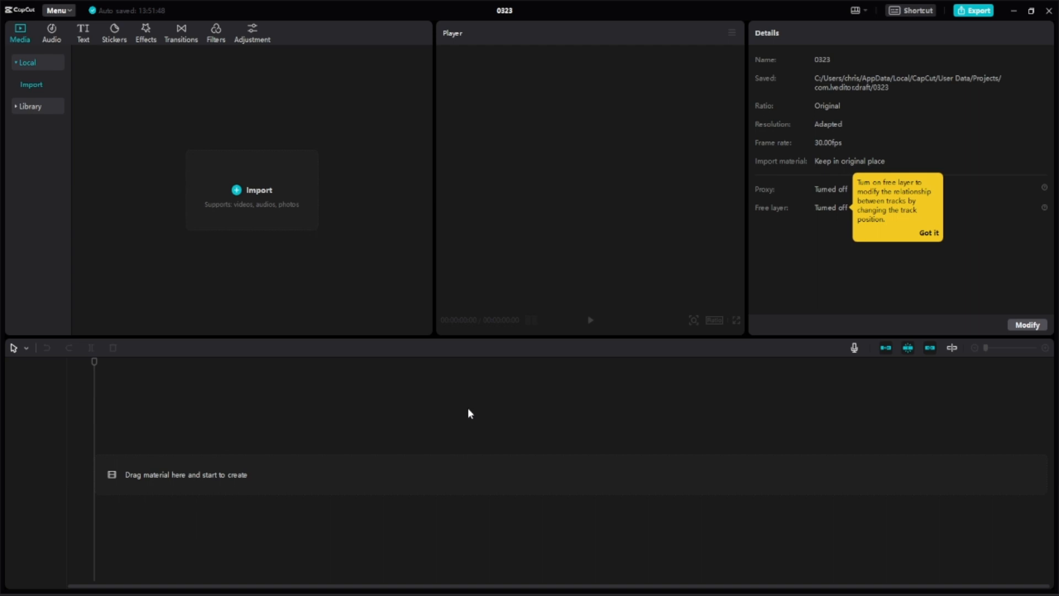
- Import Evil West.mp4 from the Videos folder and add it to the timeline
{"action": "left_click", "coordinate": [248, 191]}
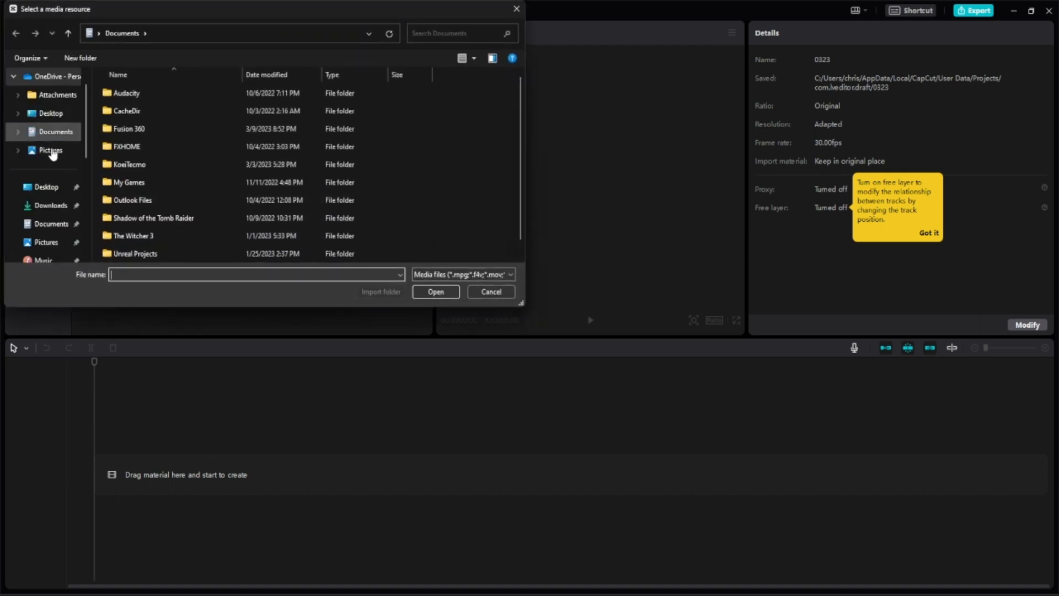
{"action": "scroll", "coordinate": [53, 154], "scroll_direction": "down", "scroll_amount": 1}
{"action": "left_click", "coordinate": [46, 223]}
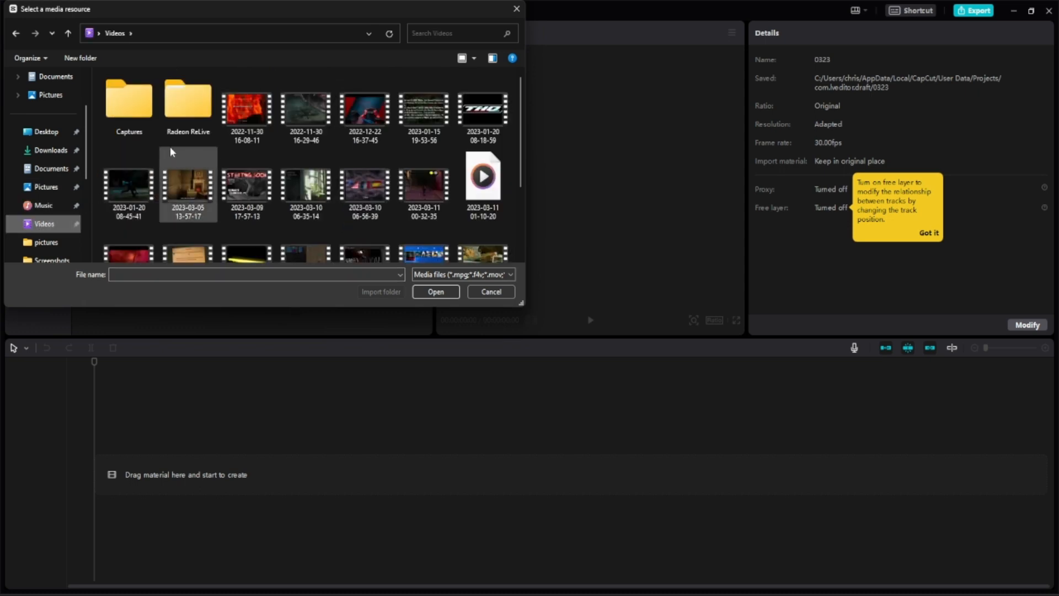
{"action": "scroll", "coordinate": [352, 166], "scroll_direction": "down", "scroll_amount": 2}
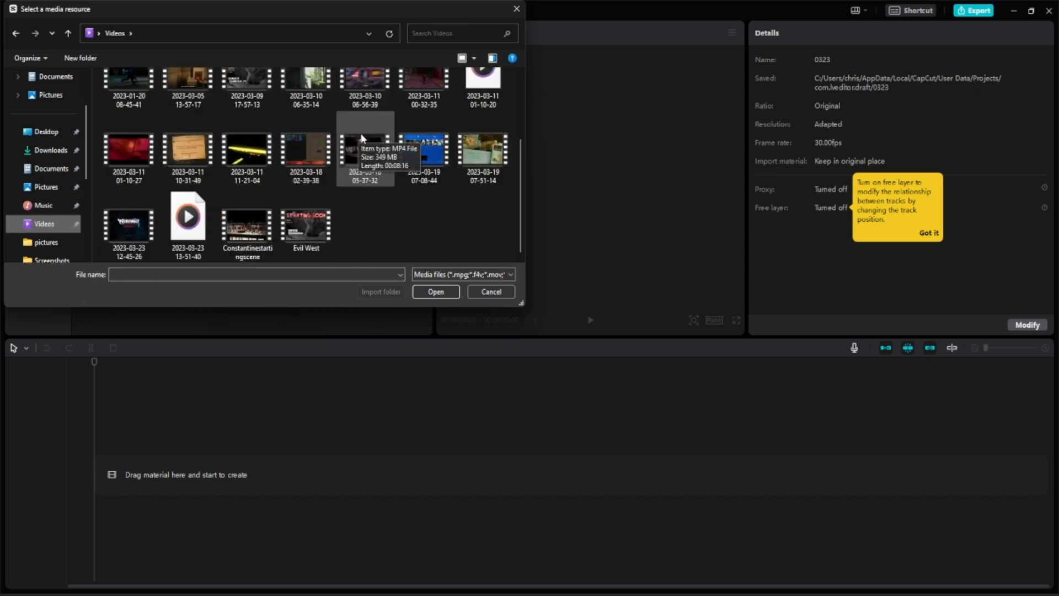
{"action": "left_click", "coordinate": [309, 232]}
{"action": "left_click", "coordinate": [426, 291]}
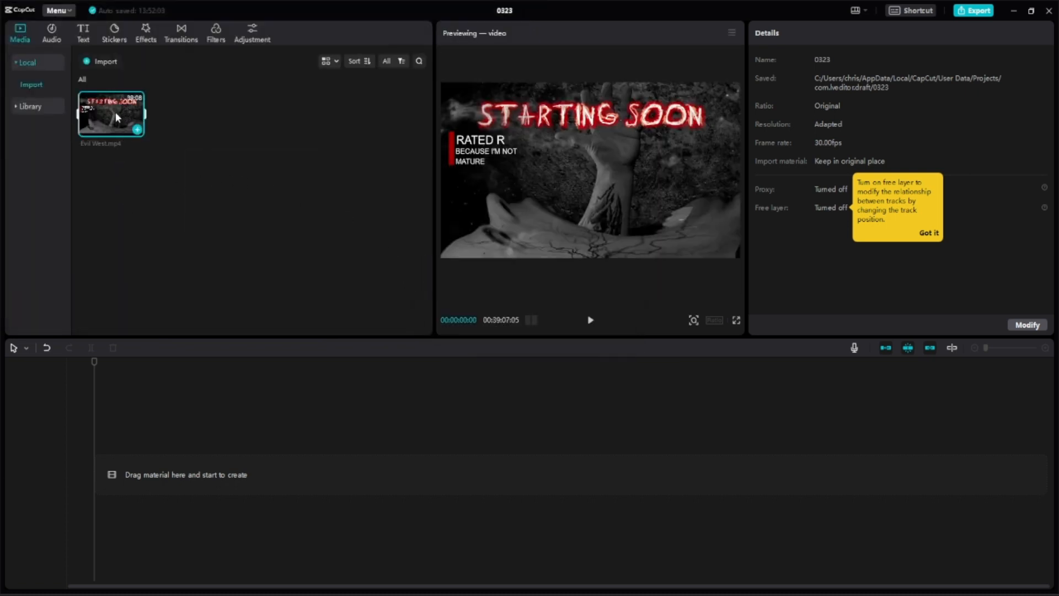
{"action": "left_click", "coordinate": [137, 129]}
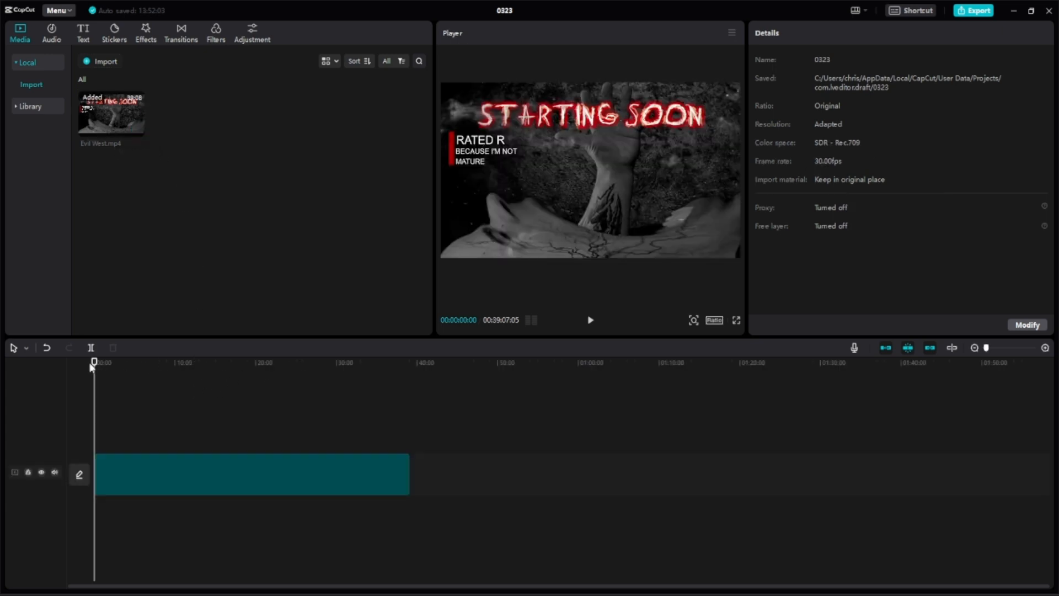
- Split the Evil West clip at 00:01:09:22, delete the opening segment and return the playhead to the start
{"action": "left_click_drag", "start_coordinate": [92, 367], "coordinate": [107, 401]}
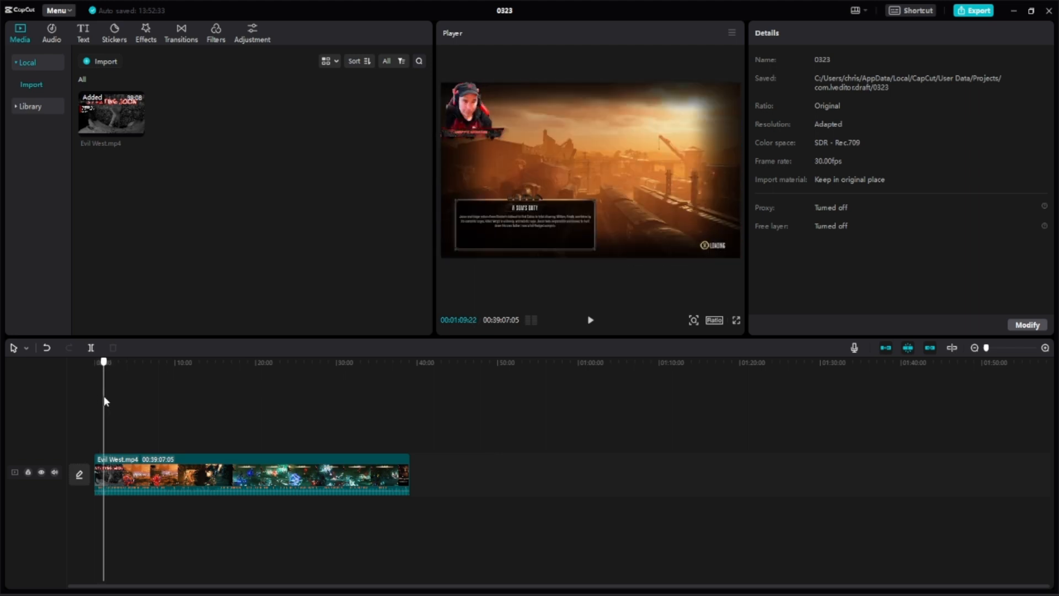
{"action": "left_click", "coordinate": [91, 347]}
{"action": "left_click", "coordinate": [98, 481]}
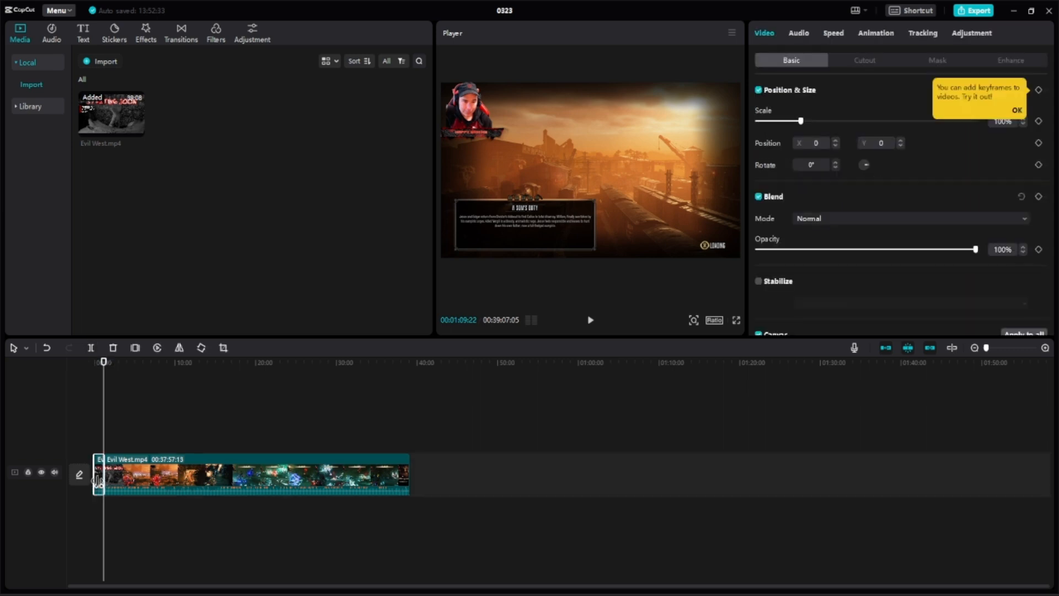
{"action": "right_click", "coordinate": [97, 482]}
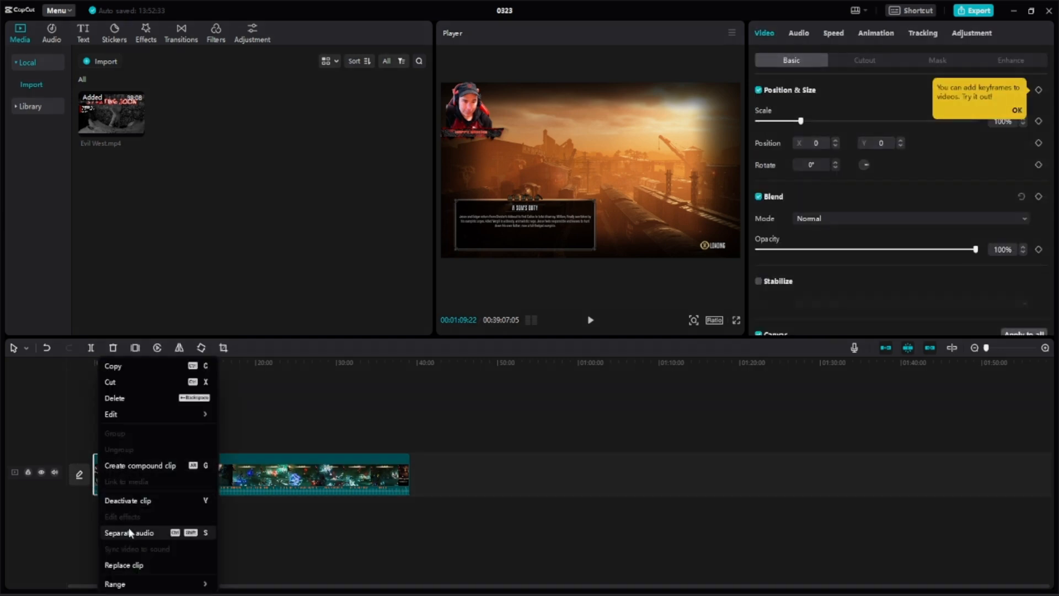
{"action": "left_click", "coordinate": [123, 501]}
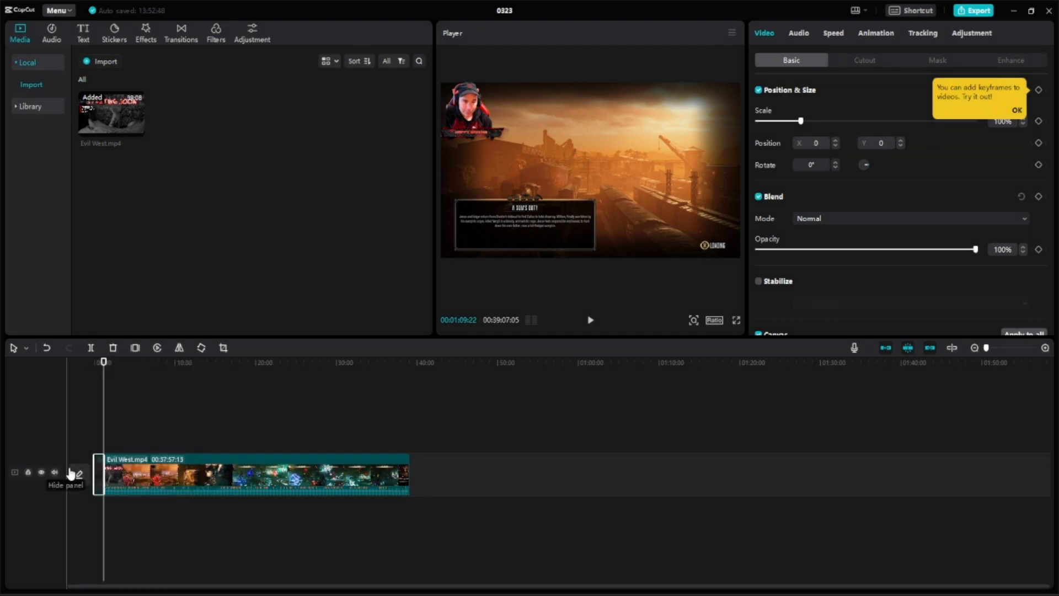
{"action": "right_click", "coordinate": [100, 474]}
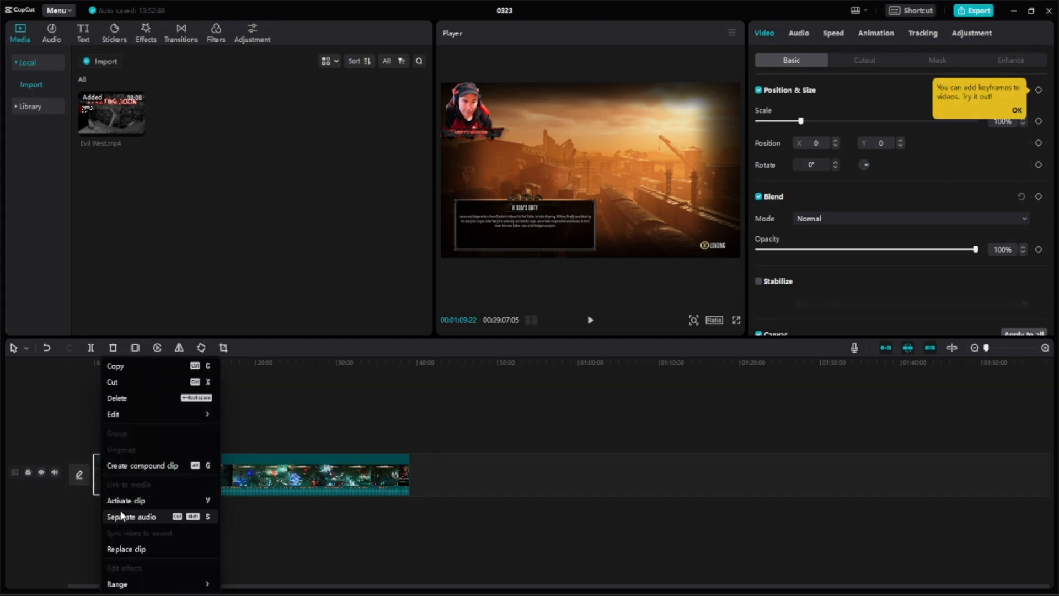
{"action": "left_click", "coordinate": [117, 398]}
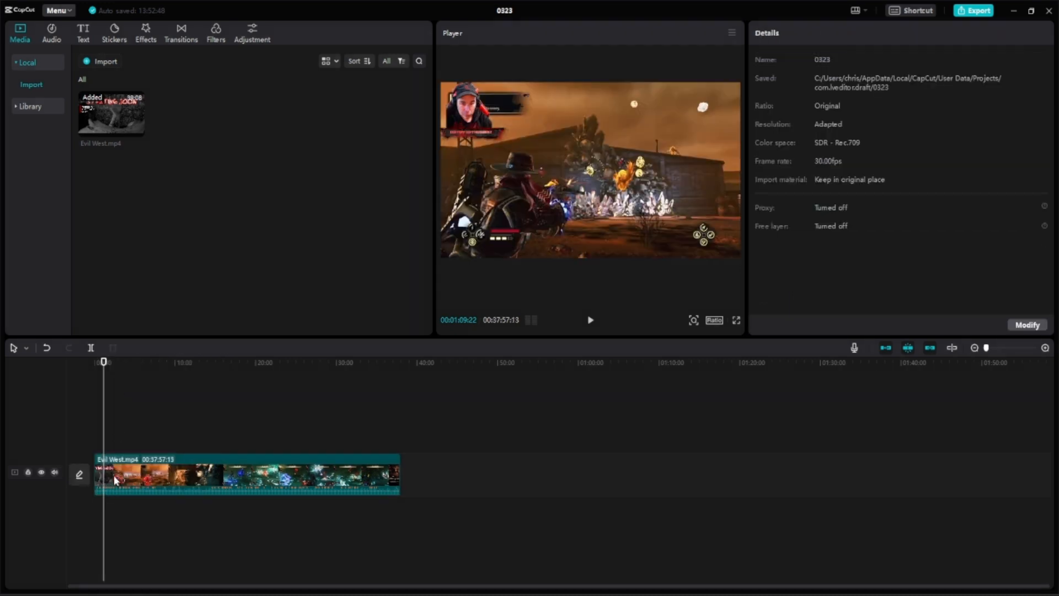
{"action": "left_click_drag", "start_coordinate": [104, 365], "coordinate": [96, 365]}
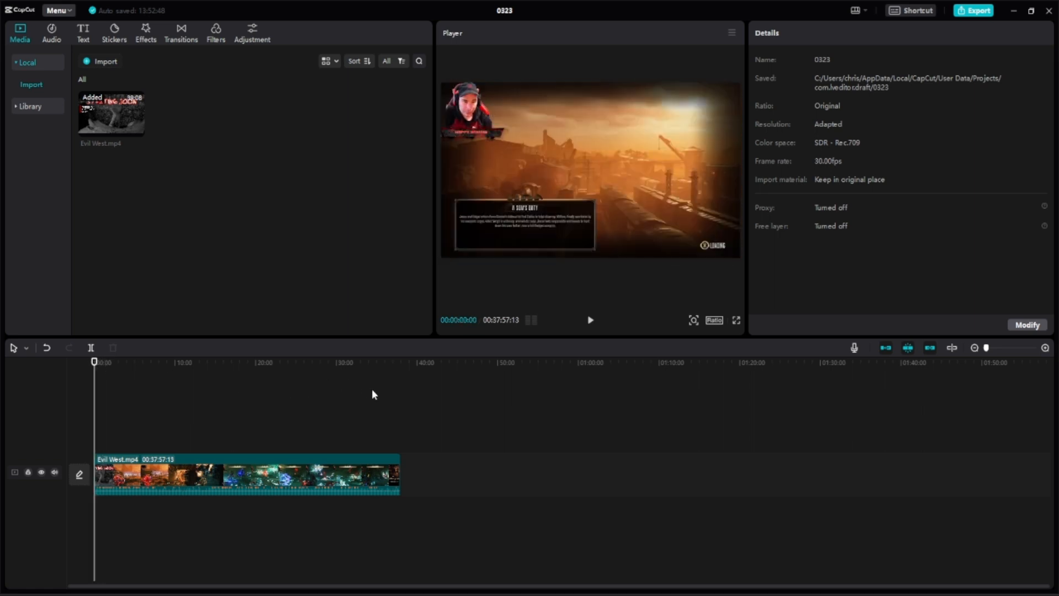
- Examine the text effect styles, including the Trending, Luminance, Basic and Multicolor categories
{"action": "left_click", "coordinate": [83, 37]}
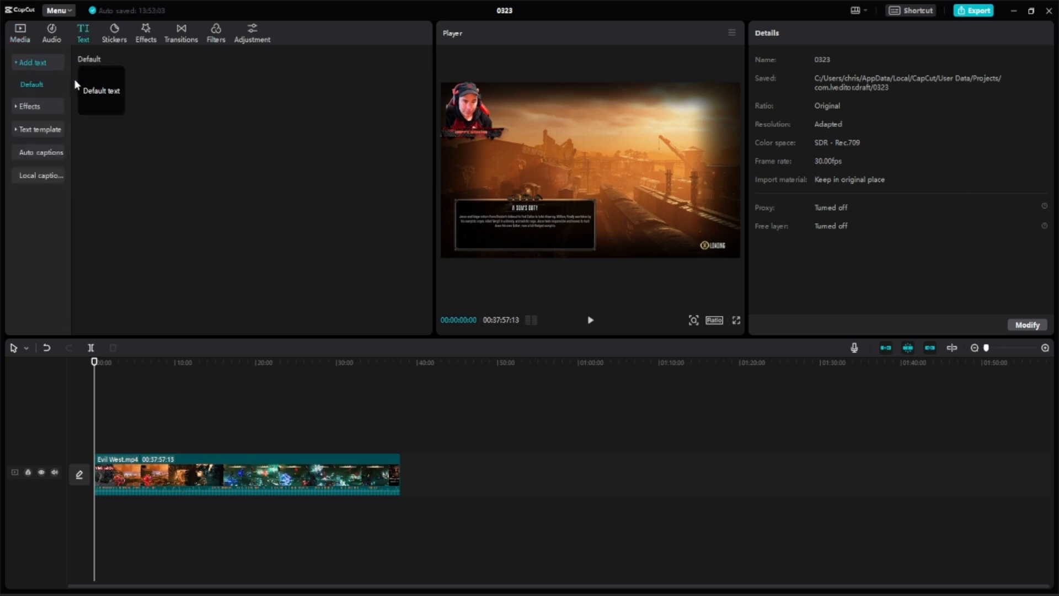
{"action": "left_click", "coordinate": [29, 109]}
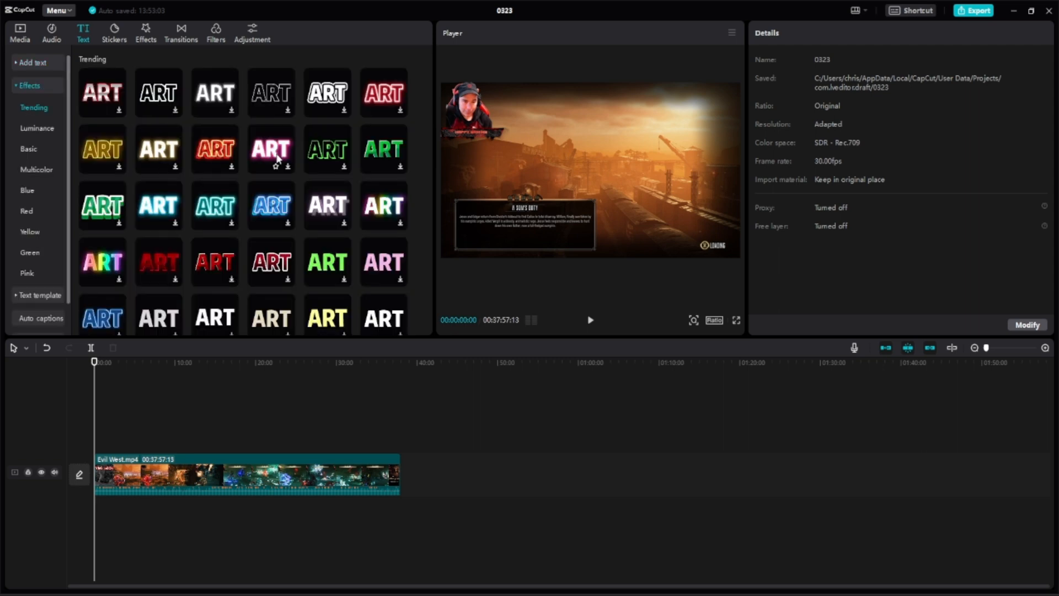
{"action": "scroll", "coordinate": [264, 160], "scroll_direction": "down", "scroll_amount": 1}
{"action": "scroll", "coordinate": [278, 161], "scroll_direction": "down", "scroll_amount": 2}
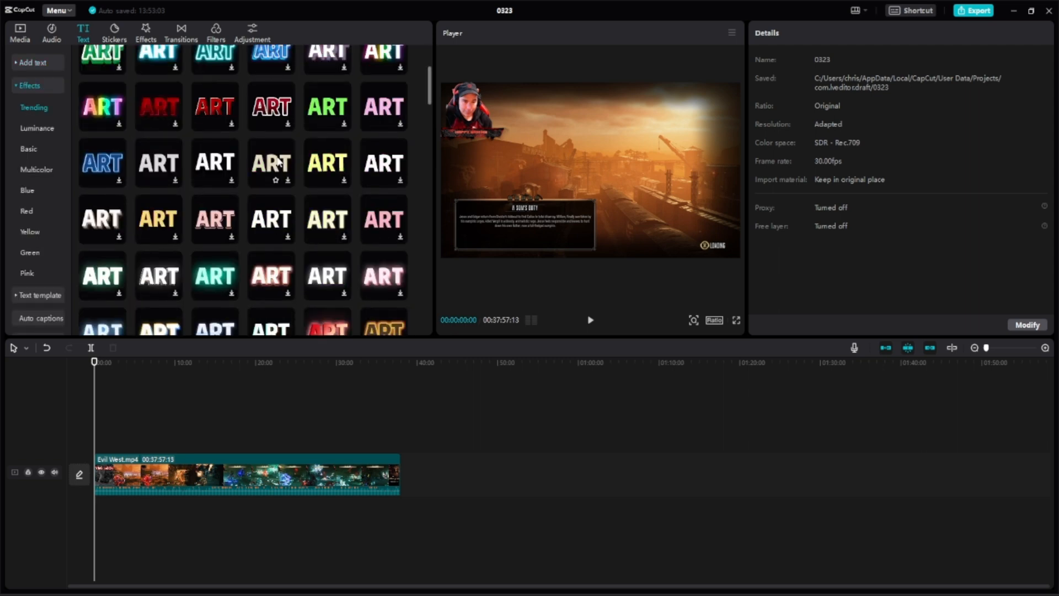
{"action": "scroll", "coordinate": [278, 161], "scroll_direction": "down", "scroll_amount": 2}
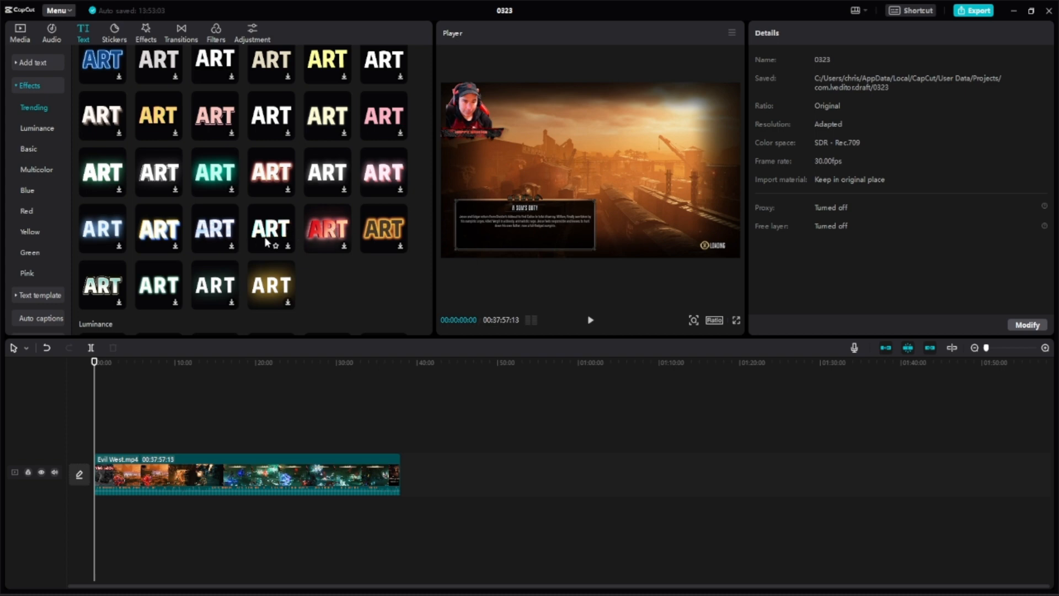
{"action": "left_click", "coordinate": [33, 129]}
{"action": "scroll", "coordinate": [152, 163], "scroll_direction": "down", "scroll_amount": 2}
{"action": "scroll", "coordinate": [153, 164], "scroll_direction": "down", "scroll_amount": 4}
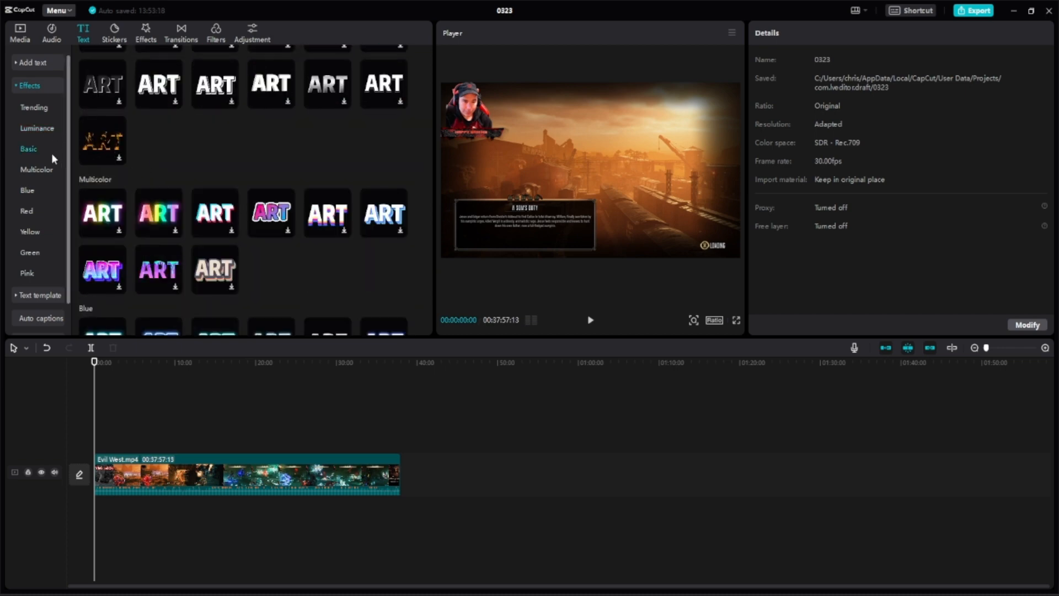
{"action": "scroll", "coordinate": [30, 220], "scroll_direction": "down", "scroll_amount": 1}
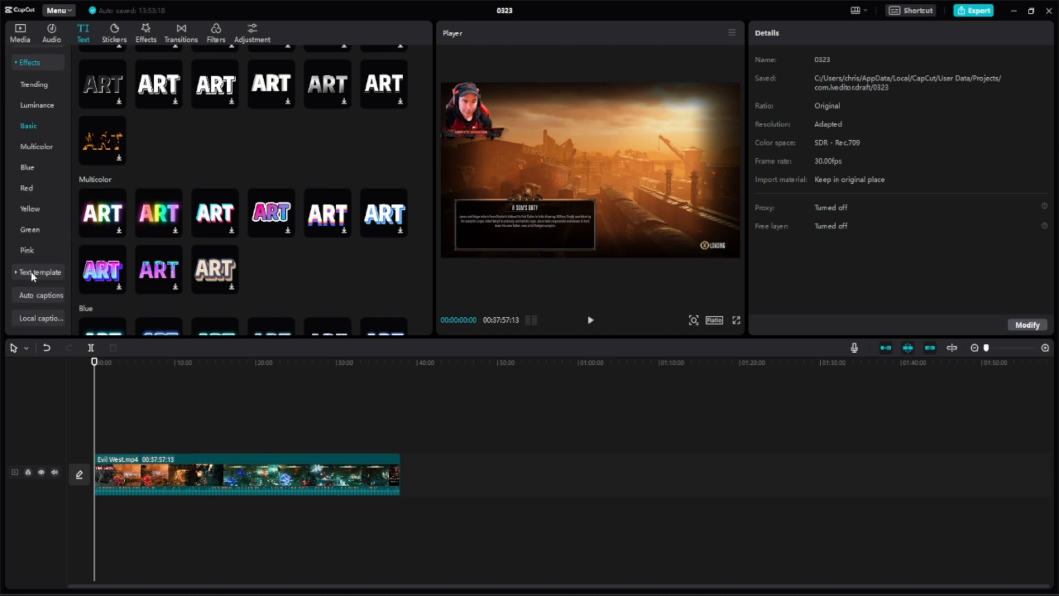
- Download the red neon Fantastic Voyage template from the trending text templates and add it at the start of the timeline
{"action": "left_click", "coordinate": [46, 272]}
{"action": "scroll", "coordinate": [328, 216], "scroll_direction": "down", "scroll_amount": 3}
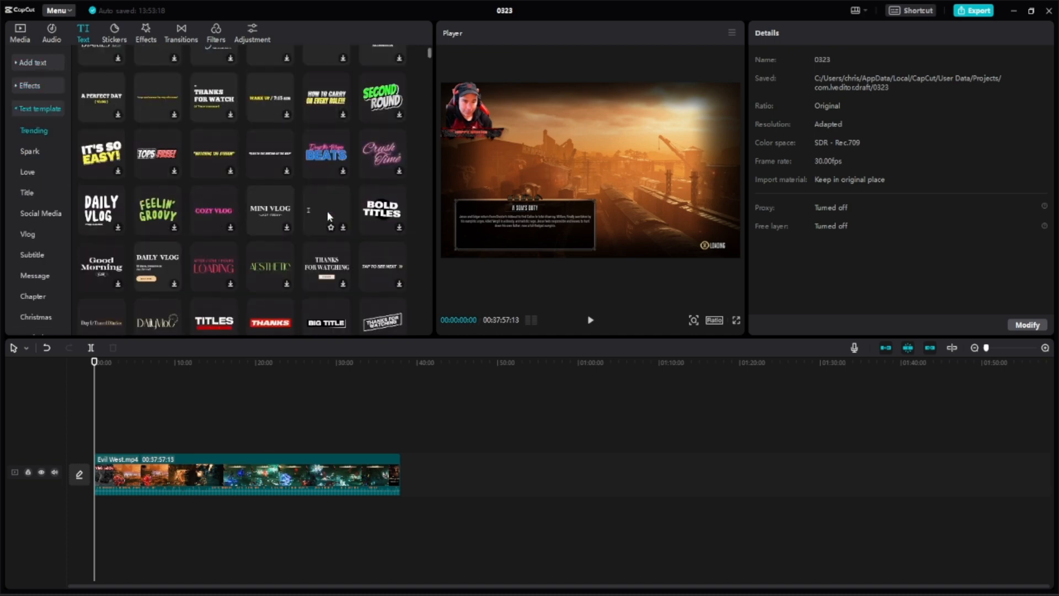
{"action": "scroll", "coordinate": [328, 216], "scroll_direction": "down", "scroll_amount": 1}
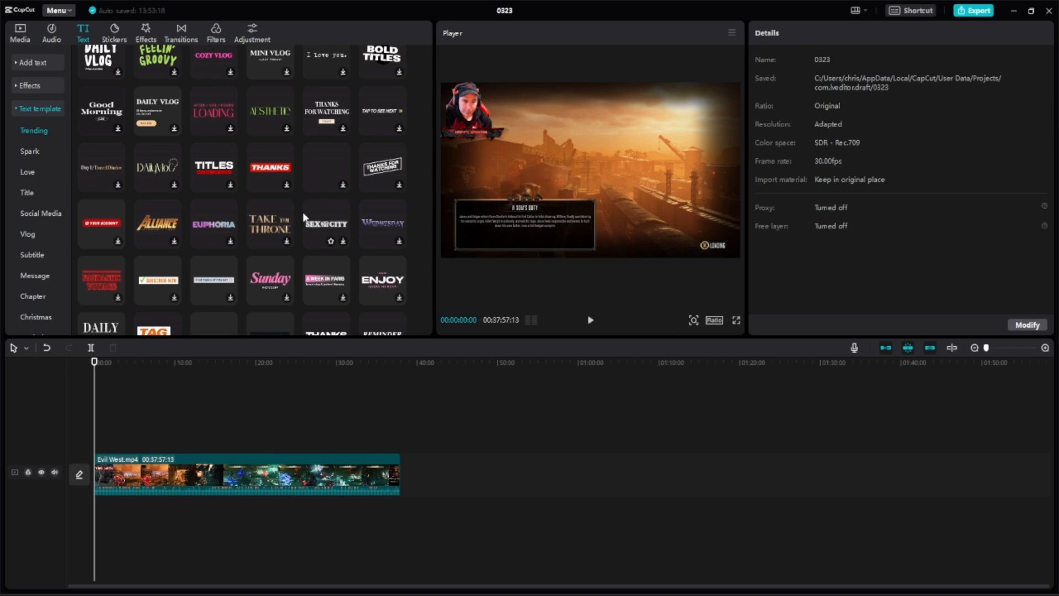
{"action": "scroll", "coordinate": [304, 216], "scroll_direction": "down", "scroll_amount": 1}
{"action": "scroll", "coordinate": [304, 217], "scroll_direction": "down", "scroll_amount": 1}
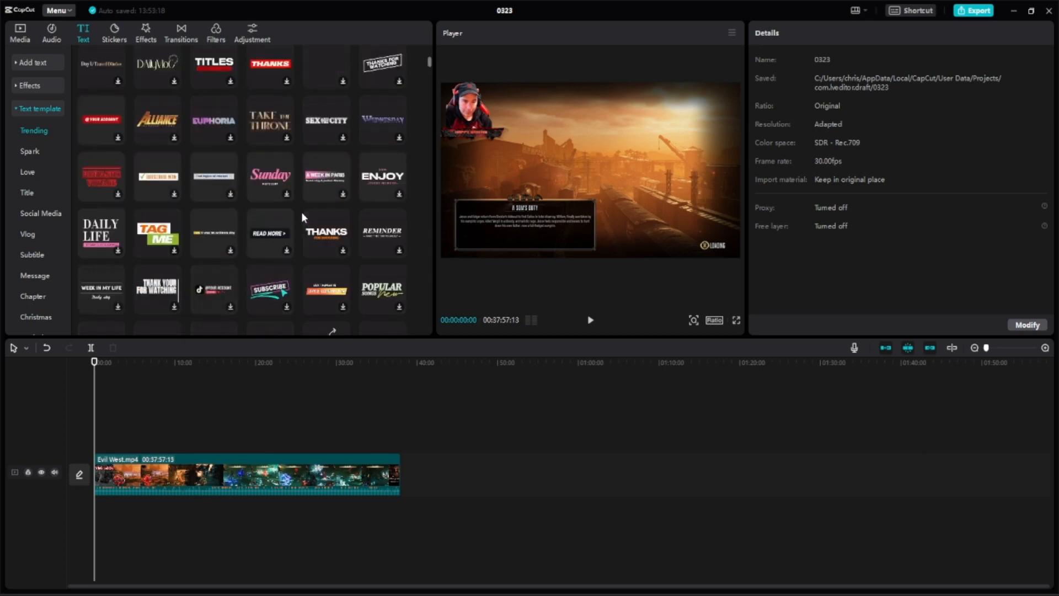
{"action": "scroll", "coordinate": [304, 217], "scroll_direction": "down", "scroll_amount": 2}
{"action": "scroll", "coordinate": [304, 217], "scroll_direction": "up", "scroll_amount": 3}
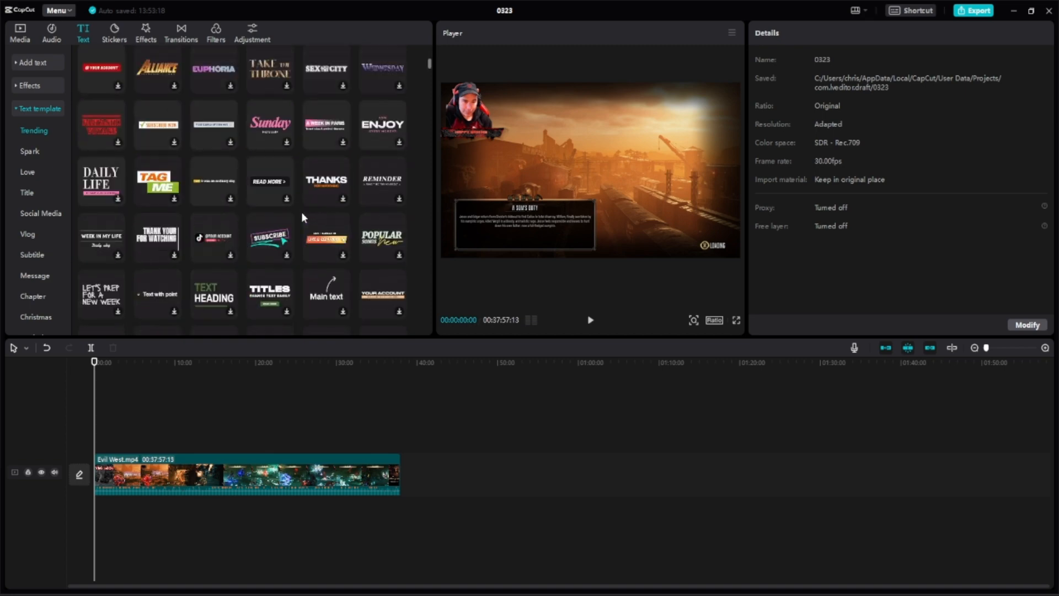
{"action": "scroll", "coordinate": [304, 217], "scroll_direction": "up", "scroll_amount": 2}
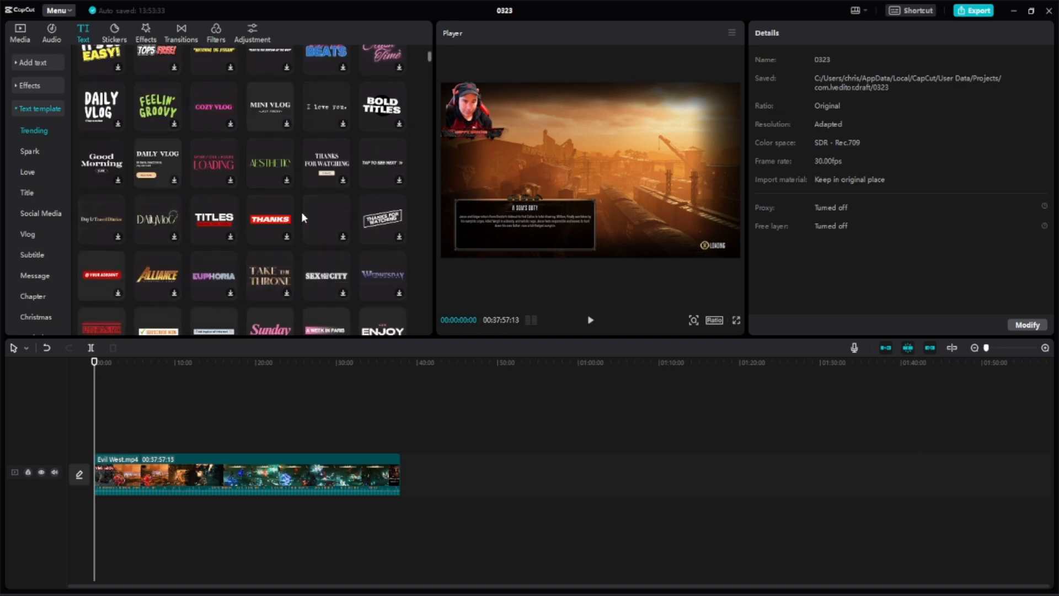
{"action": "scroll", "coordinate": [304, 218], "scroll_direction": "up", "scroll_amount": 2}
{"action": "scroll", "coordinate": [304, 217], "scroll_direction": "down", "scroll_amount": 3}
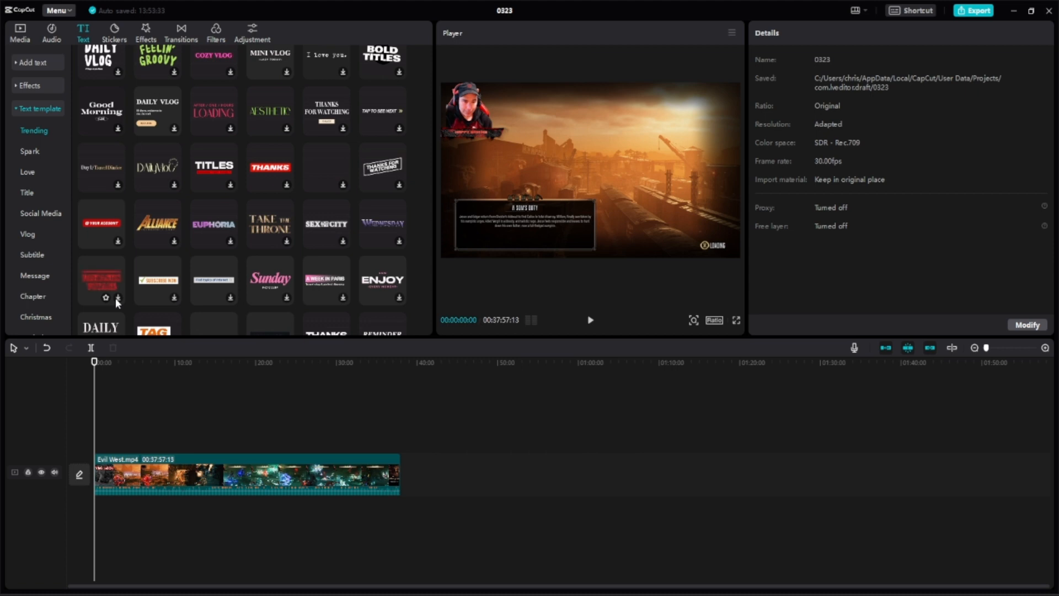
{"action": "scroll", "coordinate": [118, 287], "scroll_direction": "down", "scroll_amount": 1}
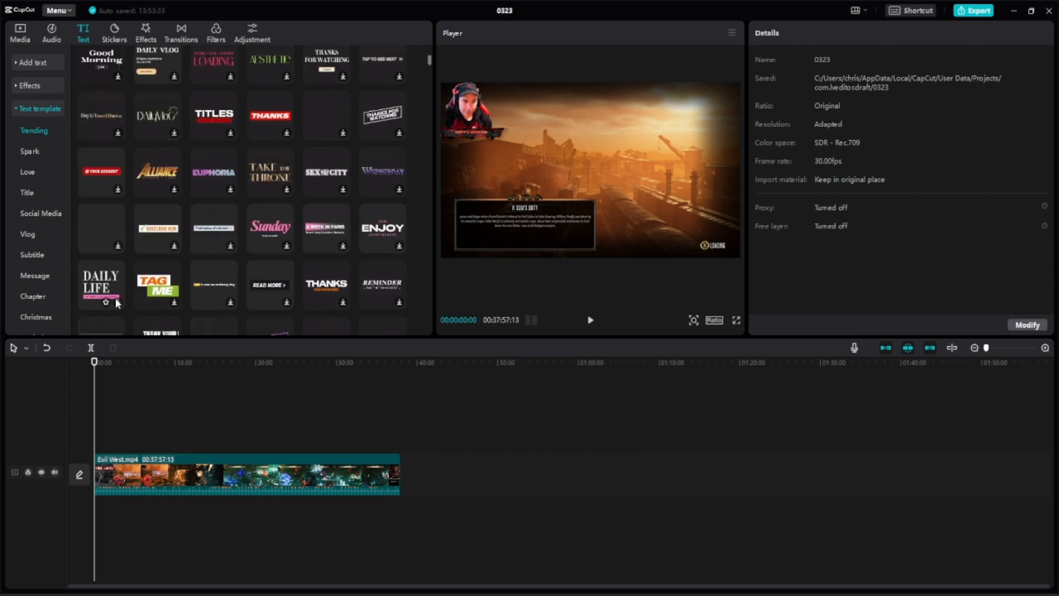
{"action": "left_click", "coordinate": [118, 247]}
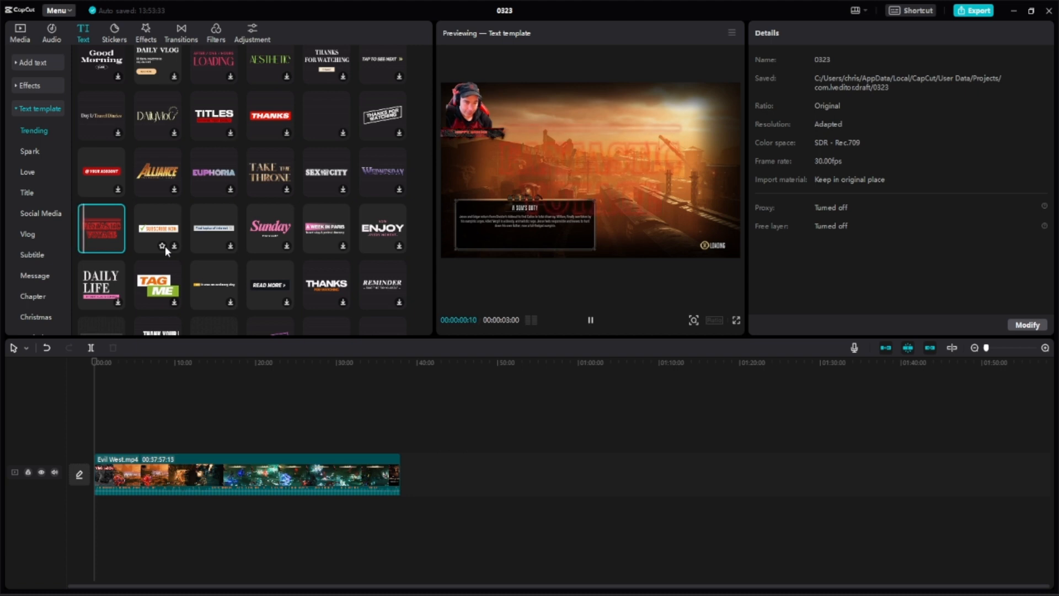
{"action": "left_click", "coordinate": [118, 246]}
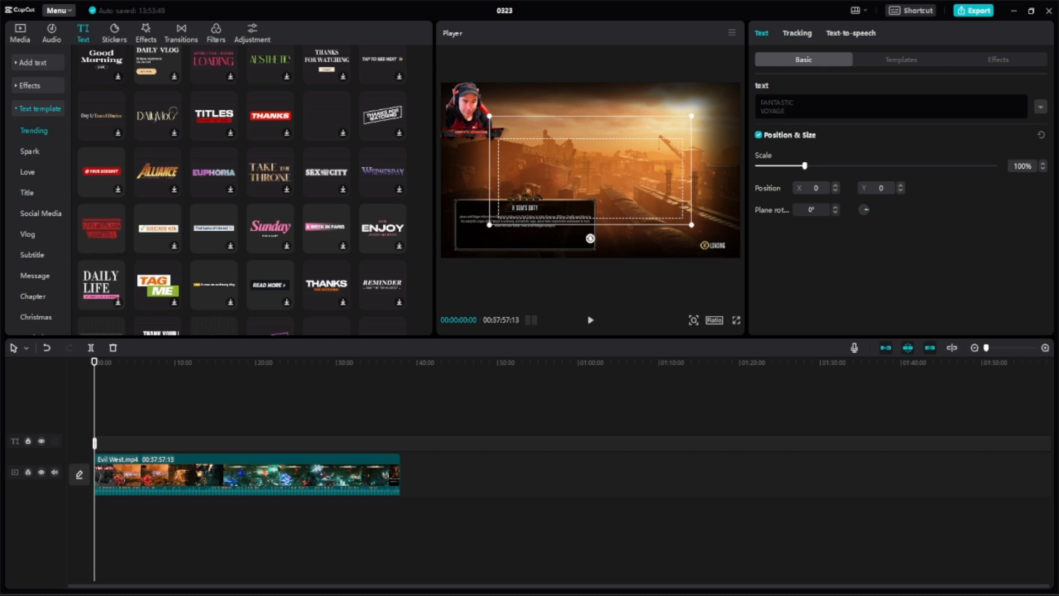
- Replace the title's text with EVIL WEST and play the opening seconds to preview the animated title
{"action": "left_click", "coordinate": [788, 111]}
{"action": "key", "text": "ctrl+a"}
{"action": "type", "text": "EV"}
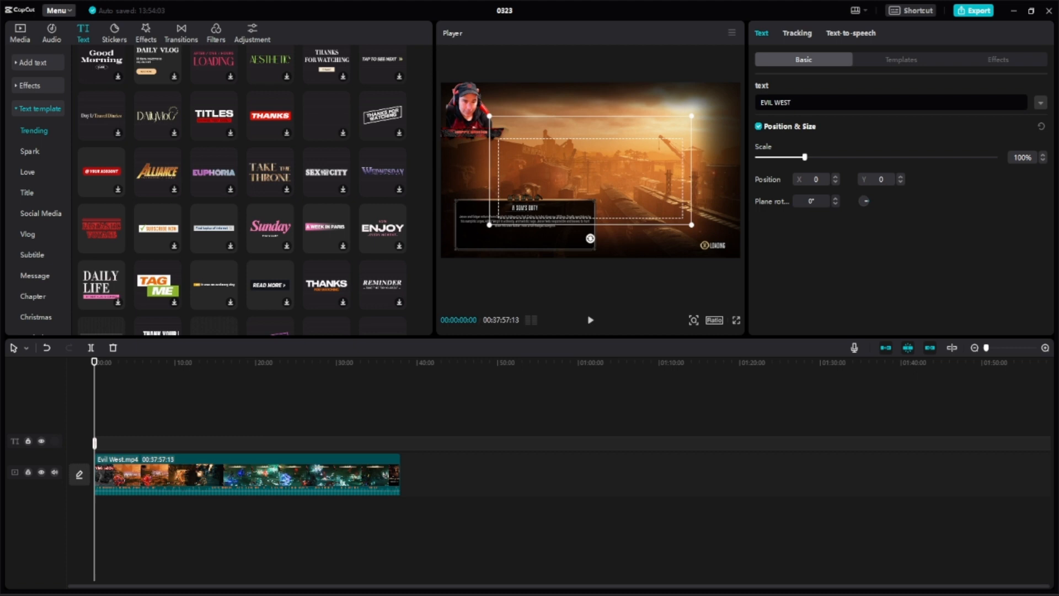
{"action": "left_click", "coordinate": [94, 362]}
{"action": "left_click", "coordinate": [589, 321]}
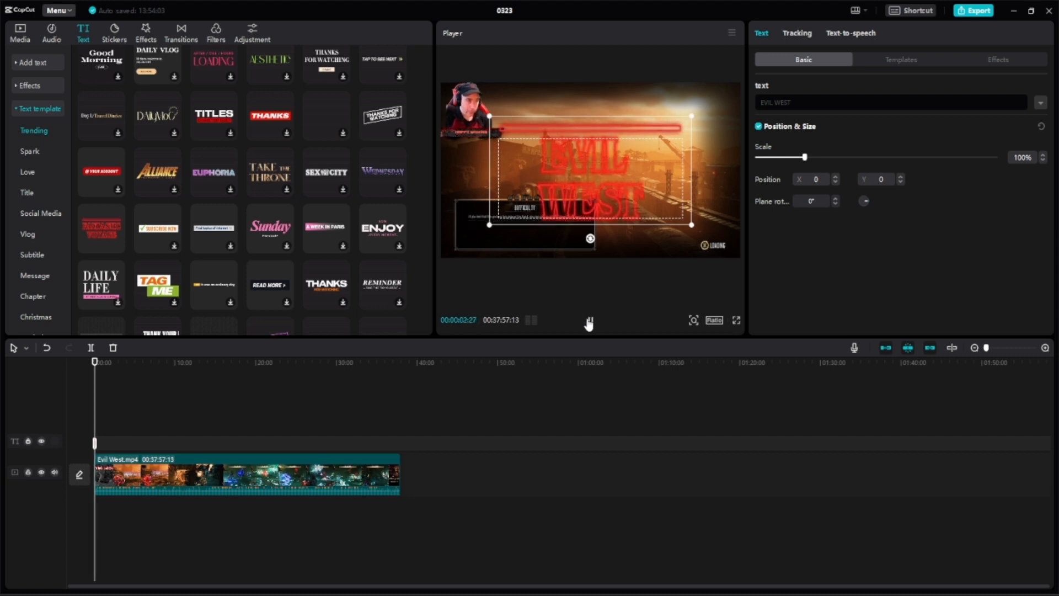
{"action": "left_click", "coordinate": [589, 322]}
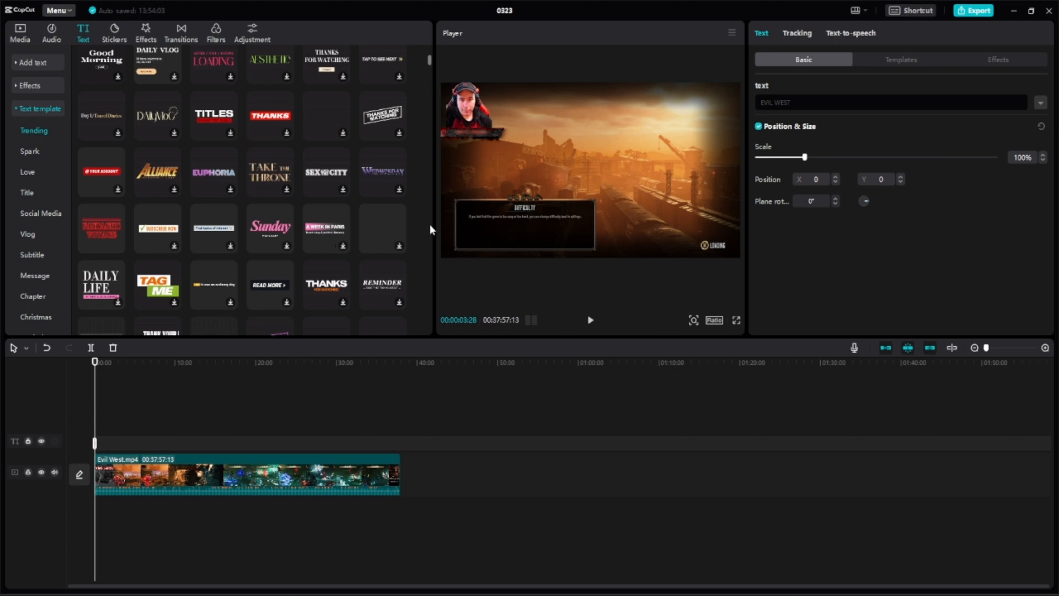
- Enlarge the video preview by narrowing the template library and text settings areas, and return to the imported media
{"action": "left_click_drag", "start_coordinate": [433, 224], "coordinate": [255, 243]}
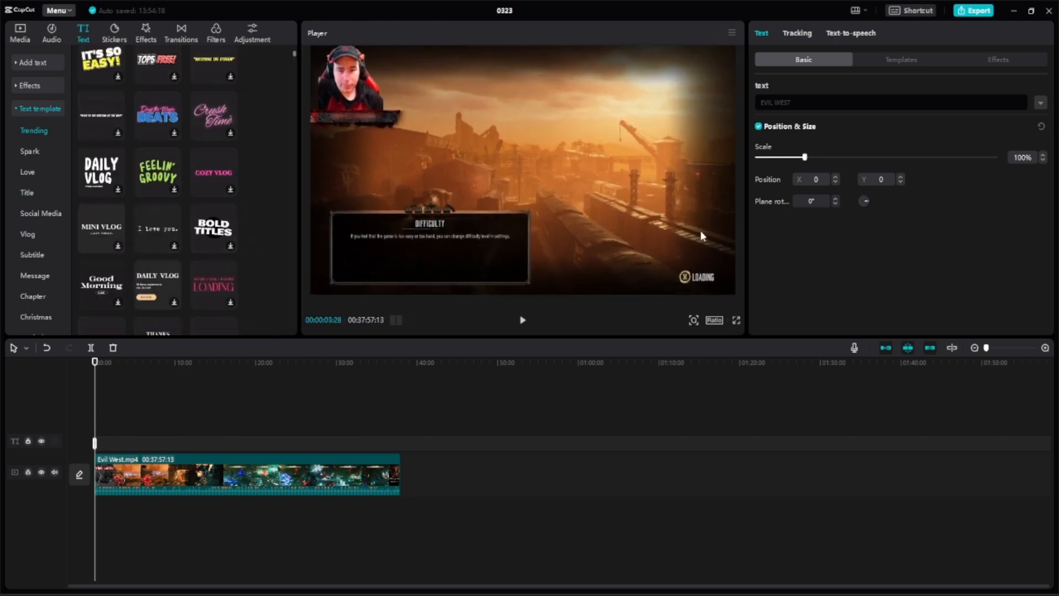
{"action": "left_click_drag", "start_coordinate": [749, 227], "coordinate": [870, 235]}
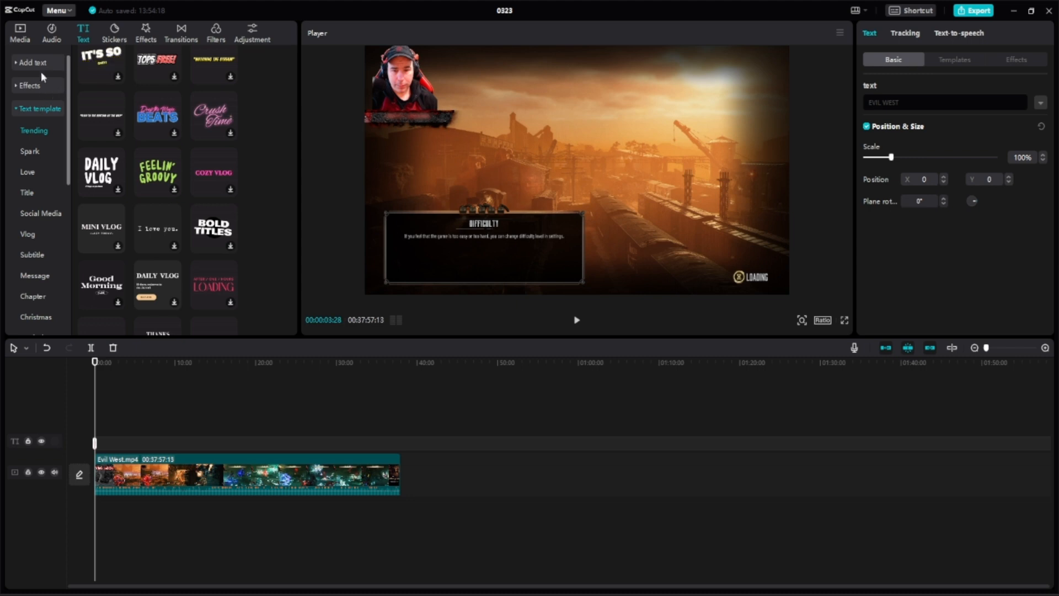
{"action": "scroll", "coordinate": [42, 277], "scroll_direction": "down", "scroll_amount": 6}
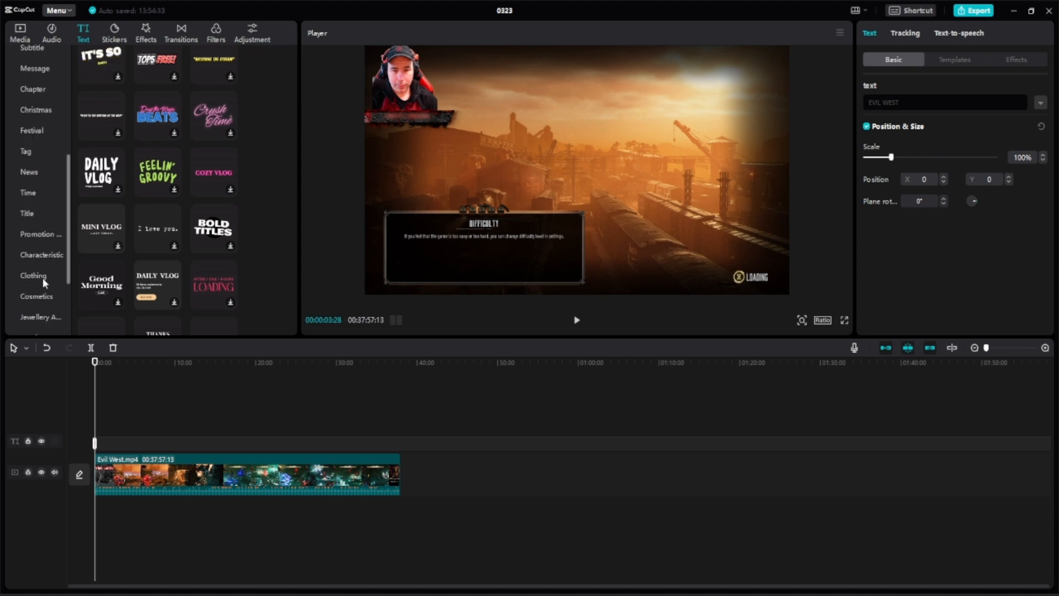
{"action": "scroll", "coordinate": [34, 288], "scroll_direction": "up", "scroll_amount": 6}
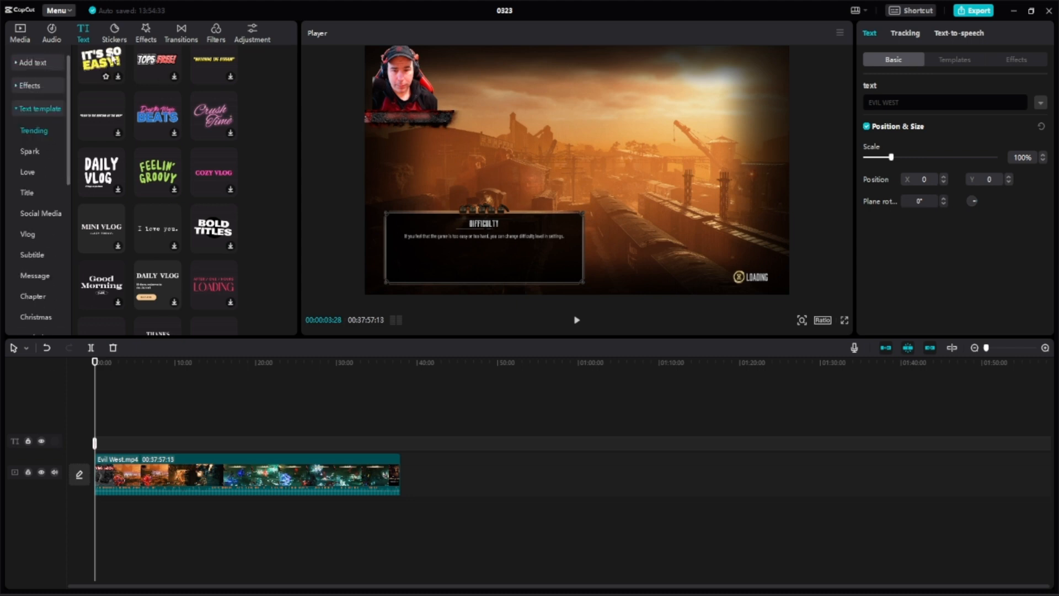
{"action": "left_click", "coordinate": [20, 33]}
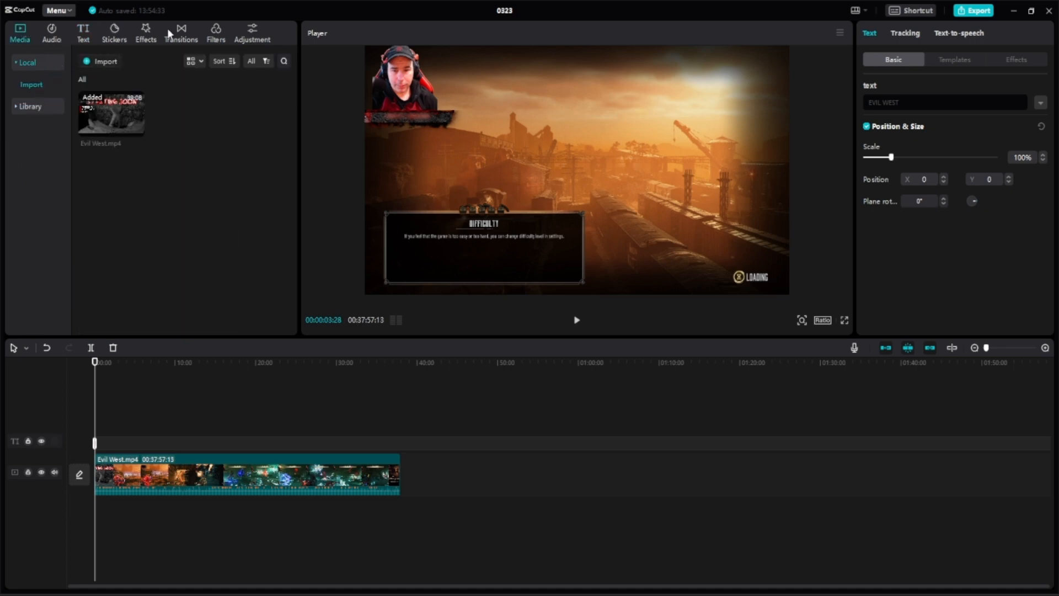
- Examine the available filters from Featured through Mono, and bring up the trending video effects
{"action": "left_click", "coordinate": [214, 35]}
{"action": "scroll", "coordinate": [140, 201], "scroll_direction": "down", "scroll_amount": 10}
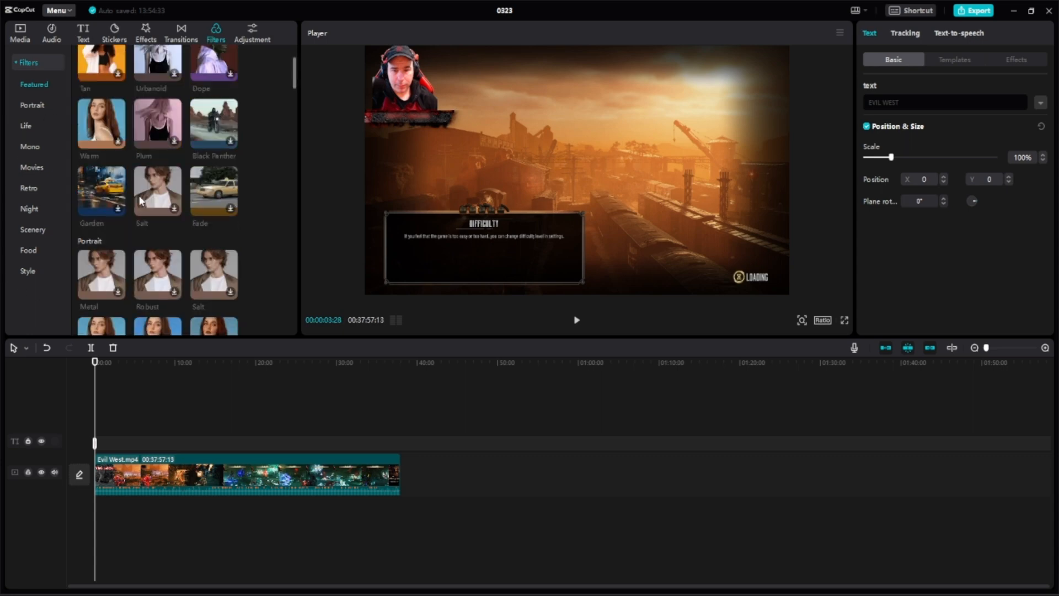
{"action": "scroll", "coordinate": [141, 201], "scroll_direction": "down", "scroll_amount": 1}
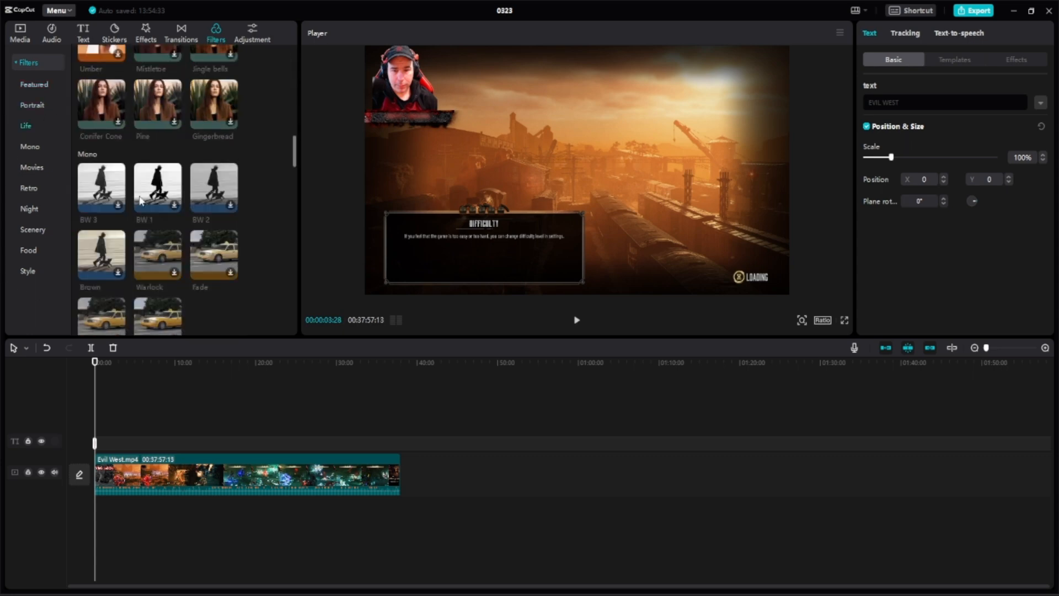
{"action": "left_click", "coordinate": [146, 33]}
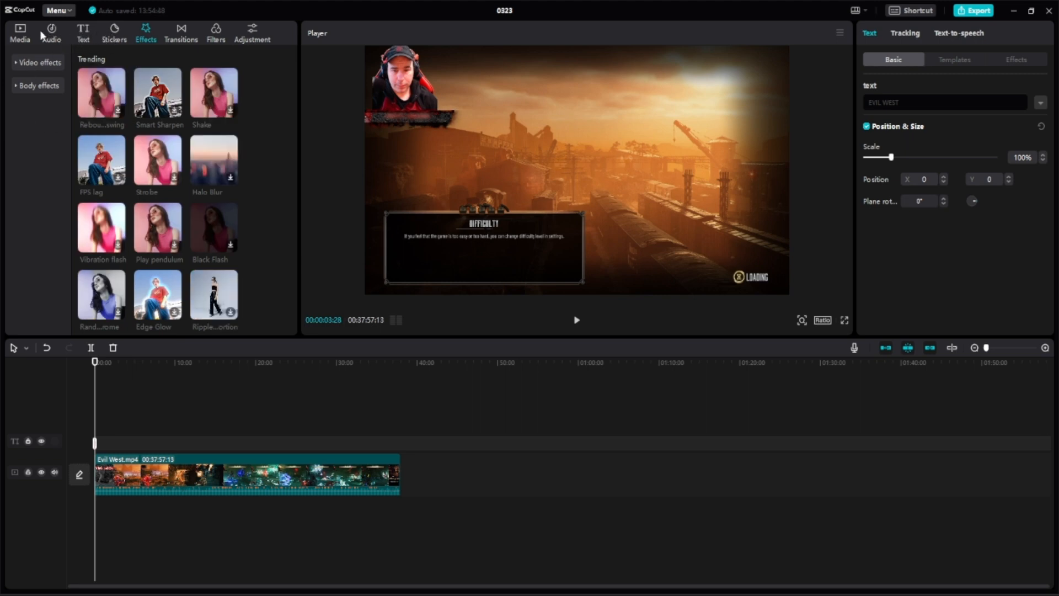
- Examine the stock media library, including the B&W, Animation, Cut-out Text and NYE Celebration categories
{"action": "left_click", "coordinate": [17, 35]}
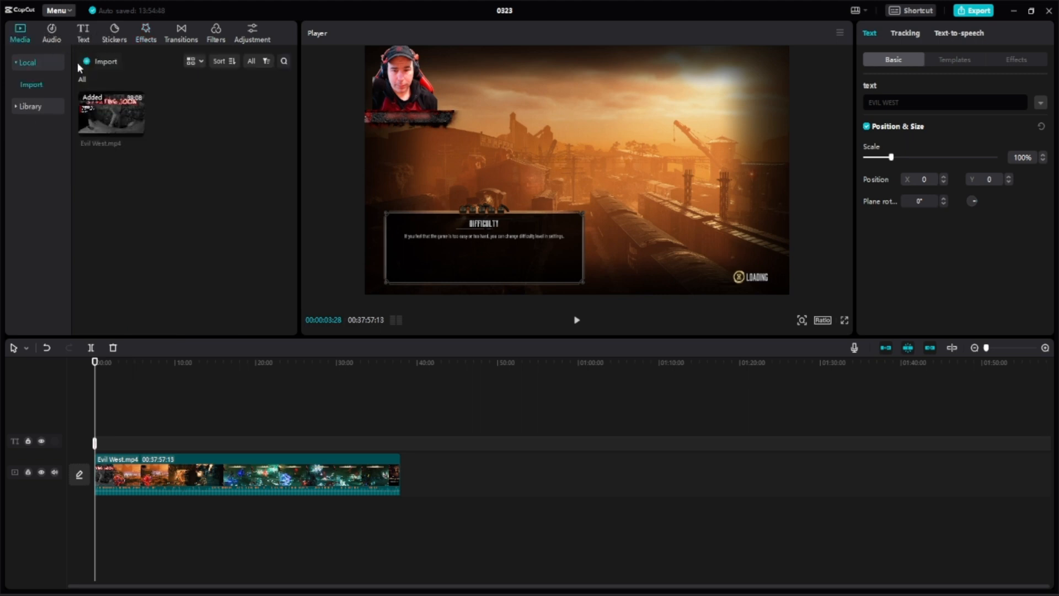
{"action": "left_click", "coordinate": [30, 106]}
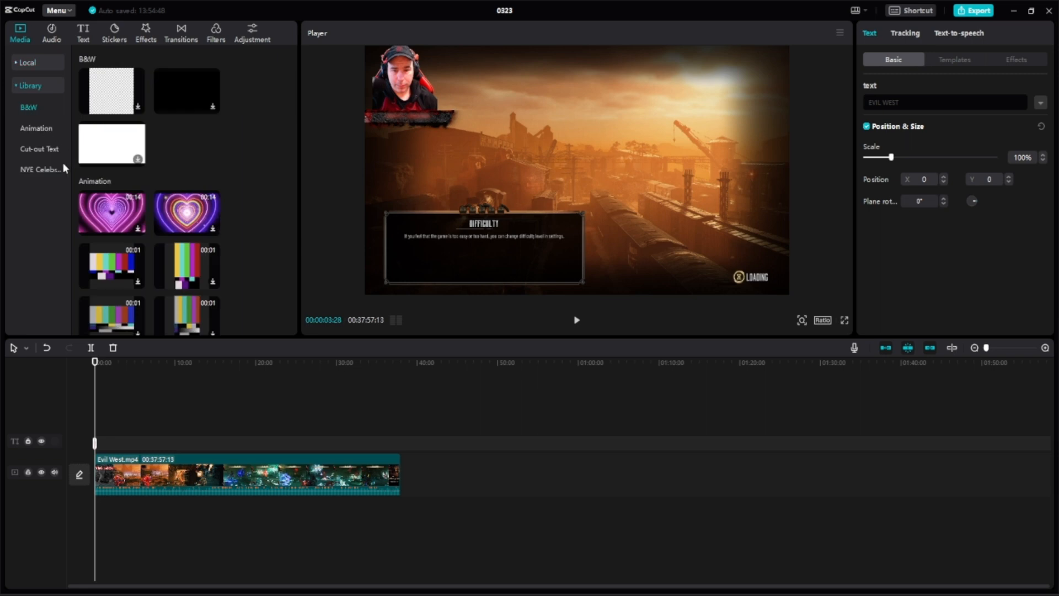
{"action": "left_click", "coordinate": [27, 127]}
{"action": "scroll", "coordinate": [101, 118], "scroll_direction": "down", "scroll_amount": 3}
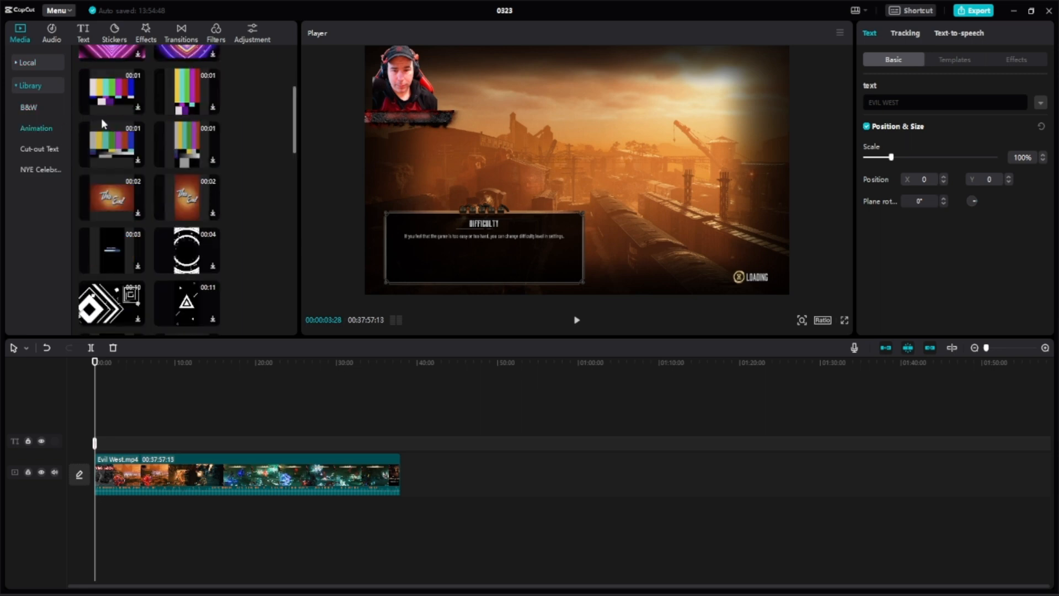
{"action": "scroll", "coordinate": [101, 118], "scroll_direction": "down", "scroll_amount": 4}
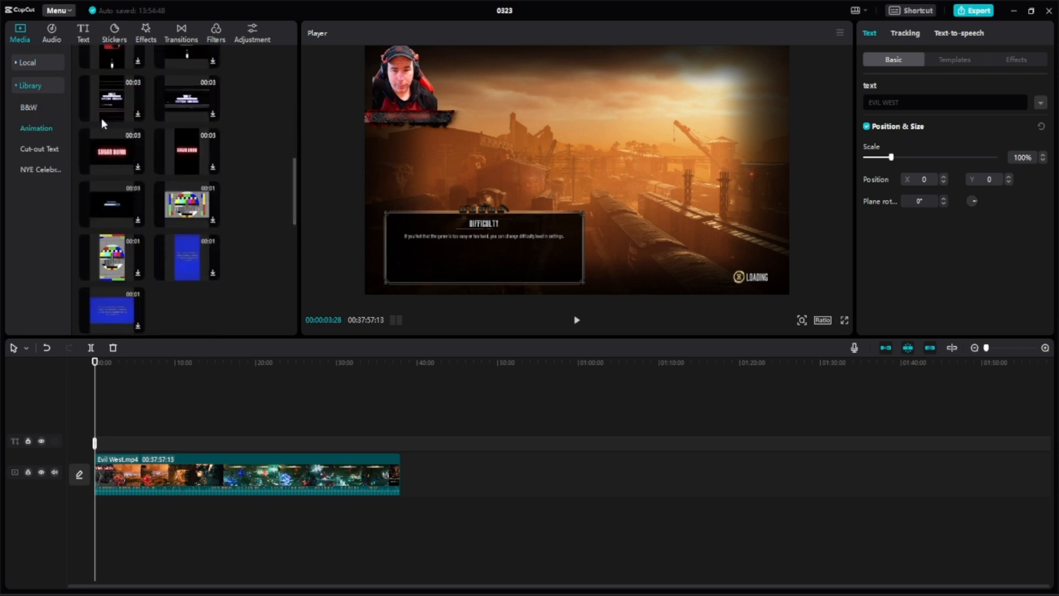
{"action": "left_click", "coordinate": [25, 150]}
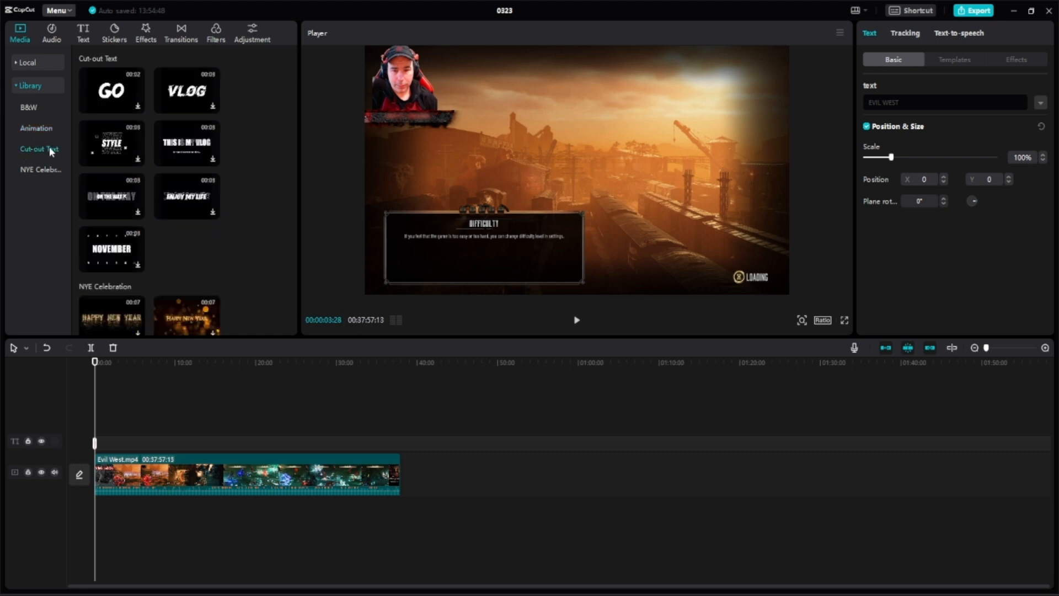
{"action": "scroll", "coordinate": [138, 131], "scroll_direction": "down", "scroll_amount": 4}
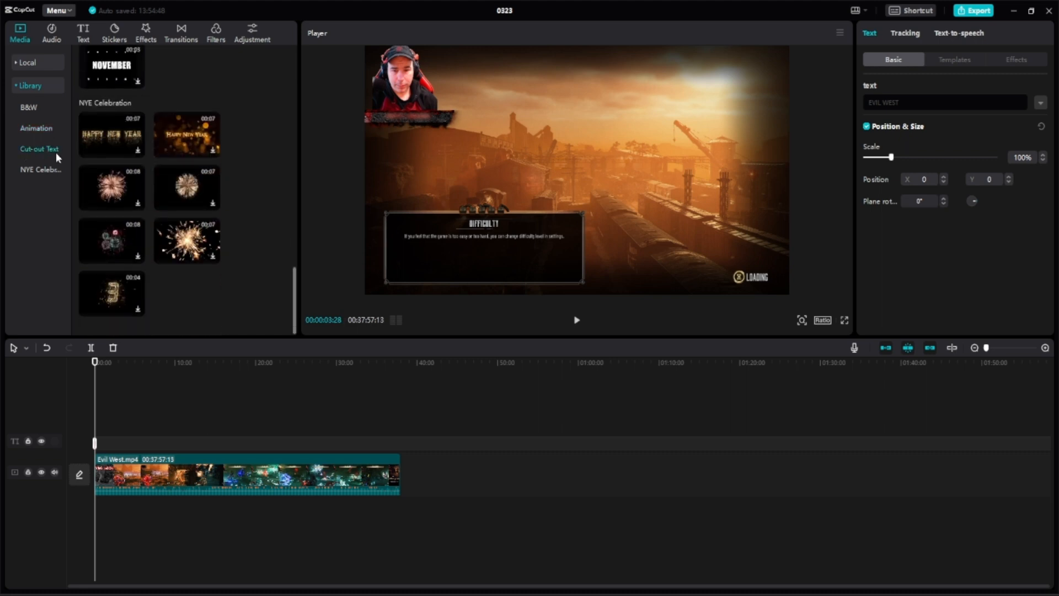
{"action": "left_click", "coordinate": [35, 168]}
- Examine the text templates available for the EVIL WEST title and return to its basic text settings
{"action": "left_click", "coordinate": [955, 59]}
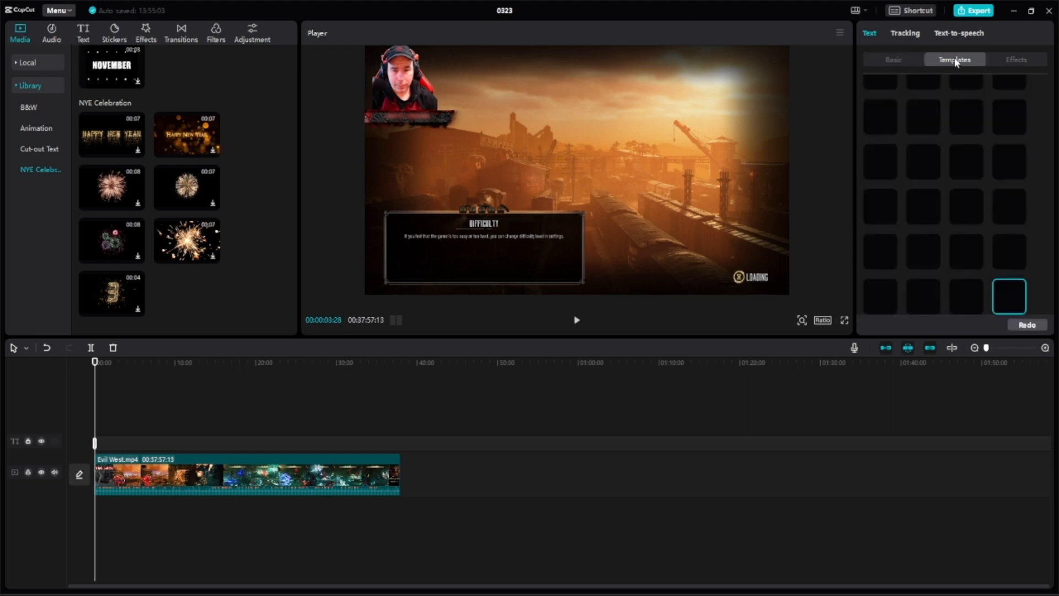
{"action": "scroll", "coordinate": [921, 171], "scroll_direction": "down", "scroll_amount": 5}
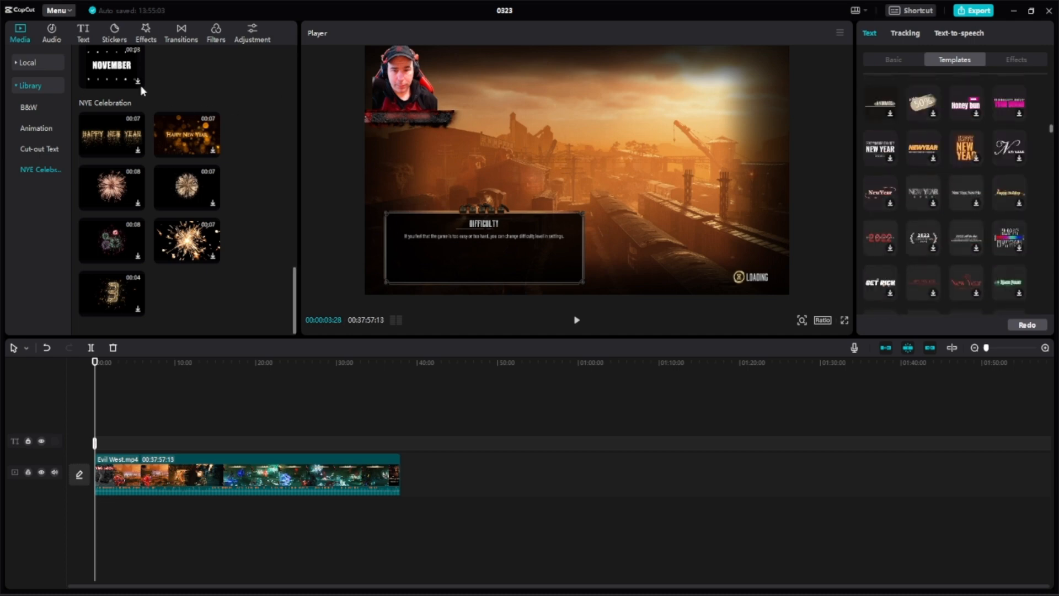
{"action": "scroll", "coordinate": [138, 166], "scroll_direction": "up", "scroll_amount": 10}
{"action": "scroll", "coordinate": [909, 187], "scroll_direction": "up", "scroll_amount": 4}
{"action": "scroll", "coordinate": [913, 177], "scroll_direction": "up", "scroll_amount": 5}
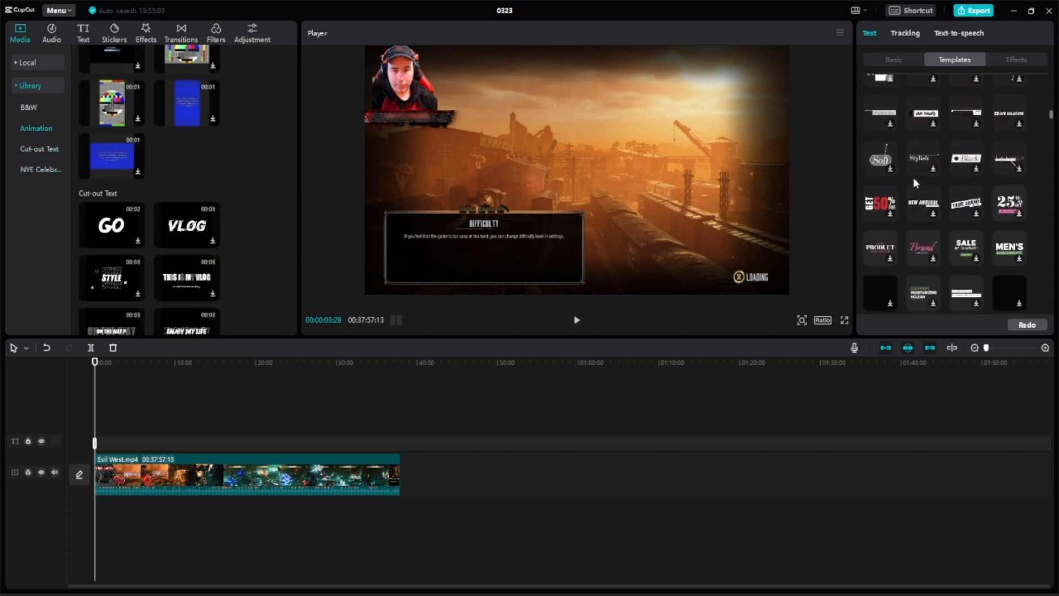
{"action": "scroll", "coordinate": [913, 177], "scroll_direction": "up", "scroll_amount": 5}
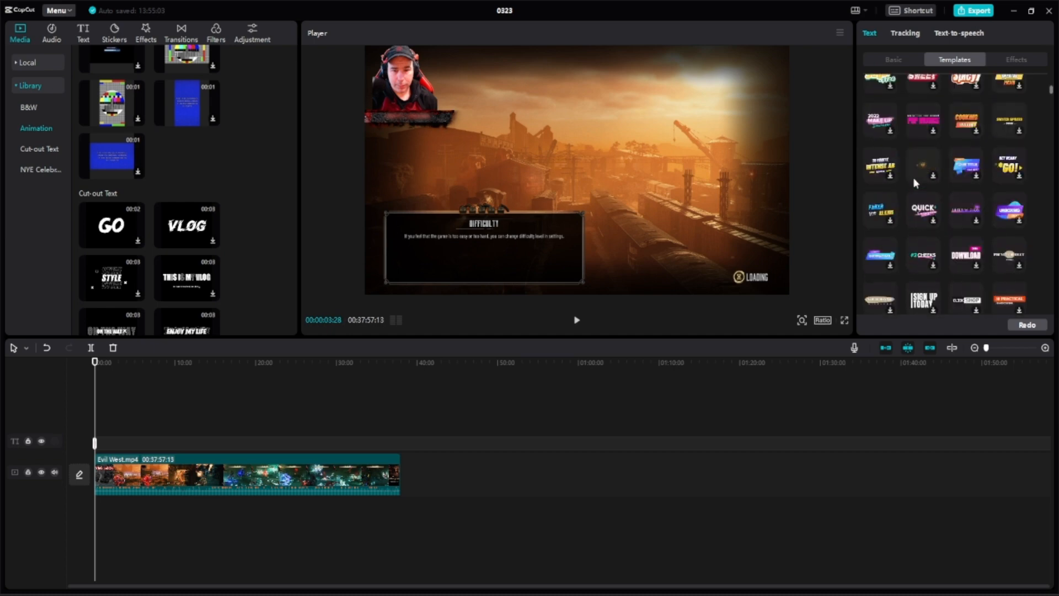
{"action": "scroll", "coordinate": [913, 179], "scroll_direction": "down", "scroll_amount": 3}
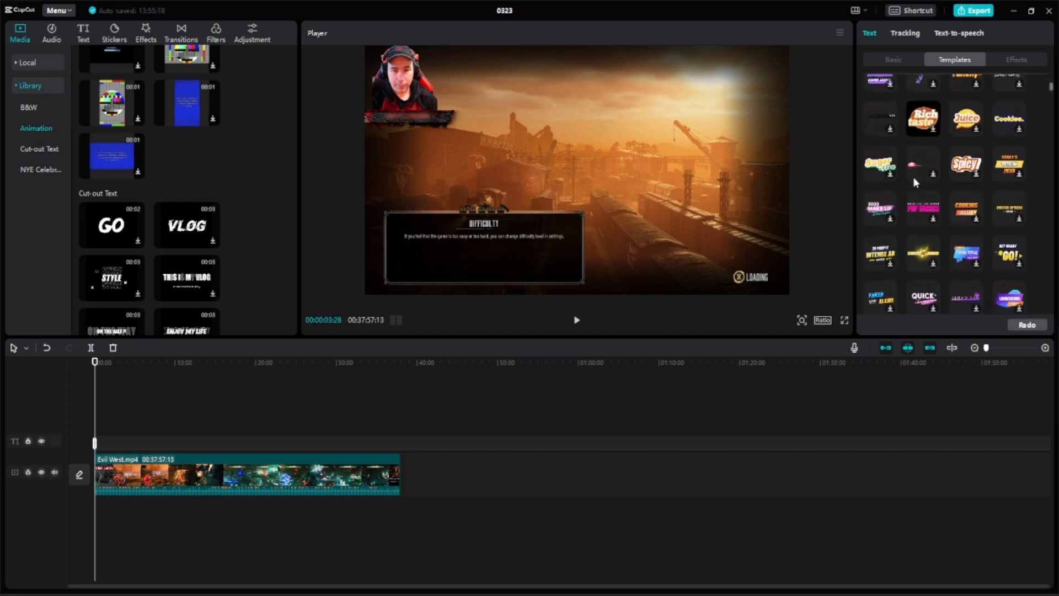
{"action": "scroll", "coordinate": [913, 179], "scroll_direction": "down", "scroll_amount": 5}
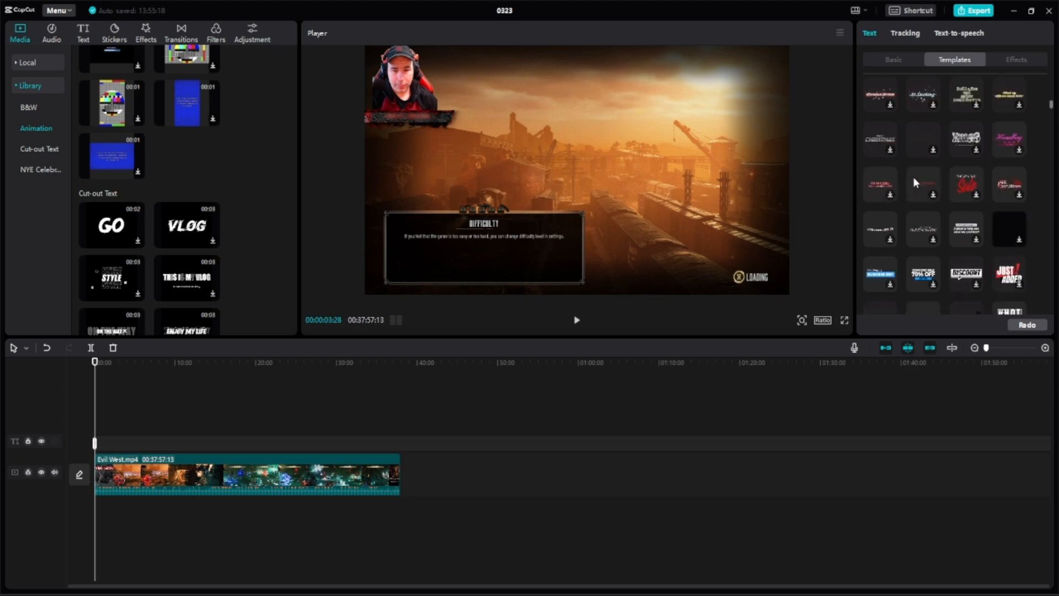
{"action": "scroll", "coordinate": [912, 176], "scroll_direction": "down", "scroll_amount": 5}
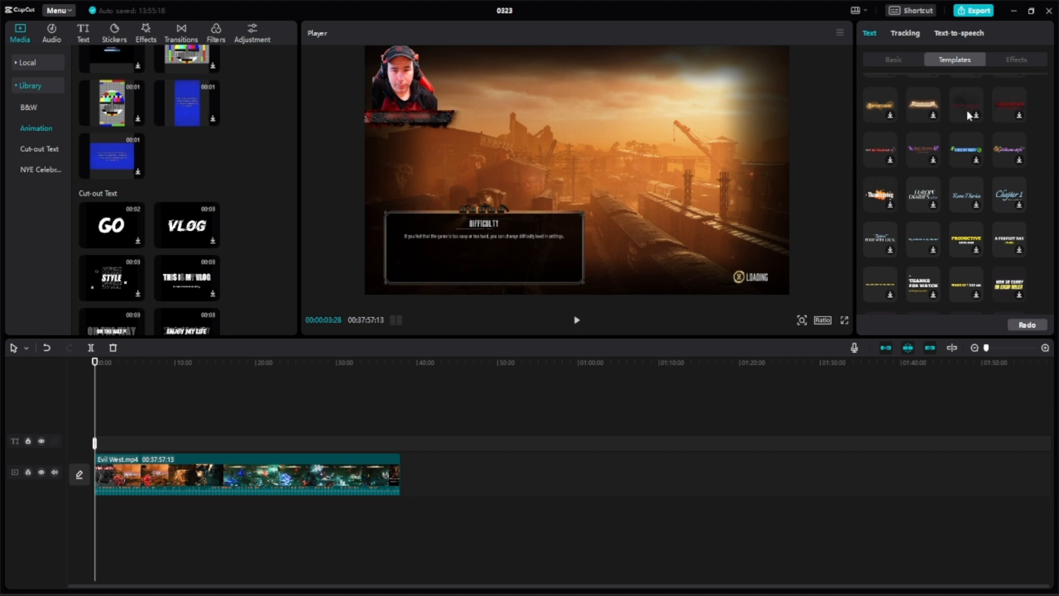
{"action": "scroll", "coordinate": [901, 187], "scroll_direction": "down", "scroll_amount": 5}
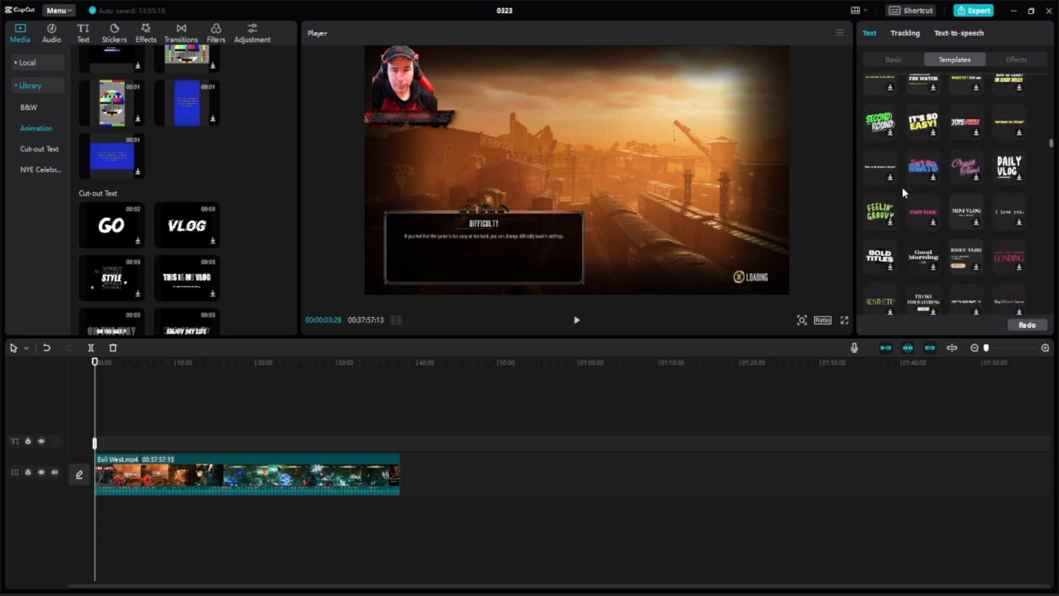
{"action": "scroll", "coordinate": [901, 187], "scroll_direction": "down", "scroll_amount": 5}
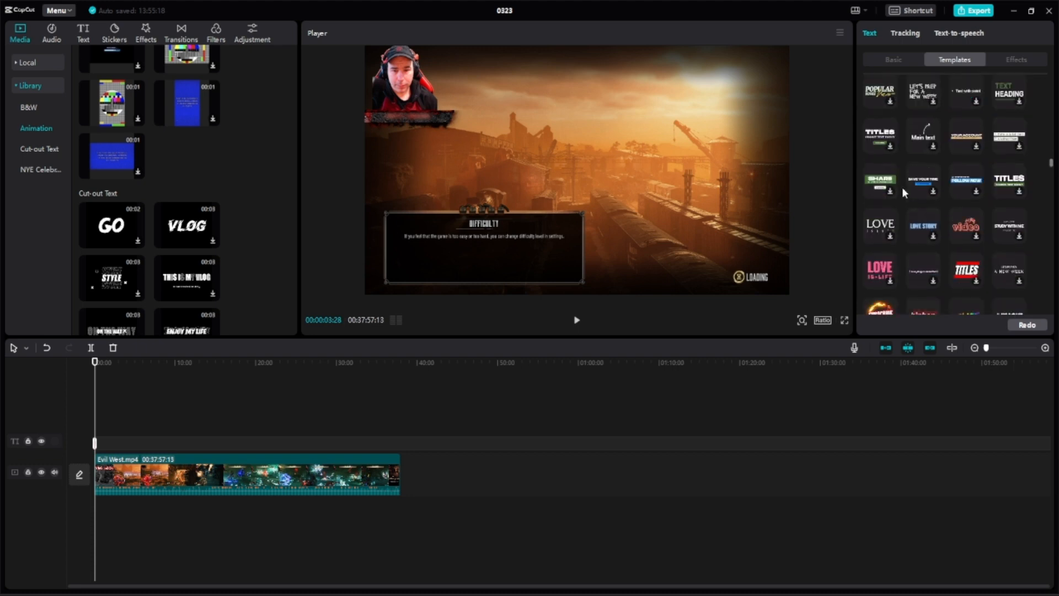
{"action": "scroll", "coordinate": [902, 187], "scroll_direction": "down", "scroll_amount": 5}
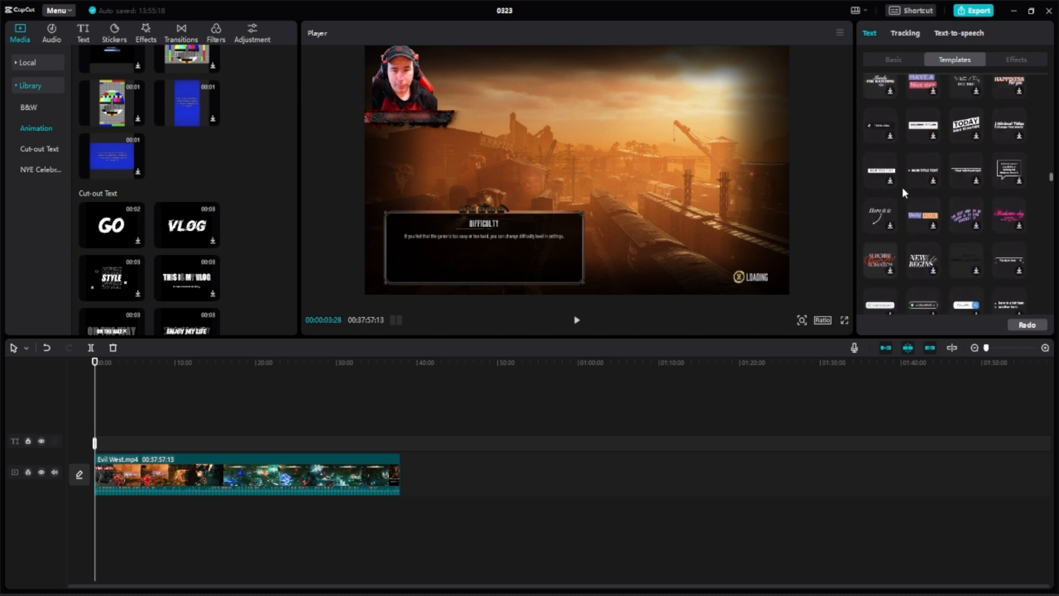
{"action": "scroll", "coordinate": [901, 187], "scroll_direction": "down", "scroll_amount": 5}
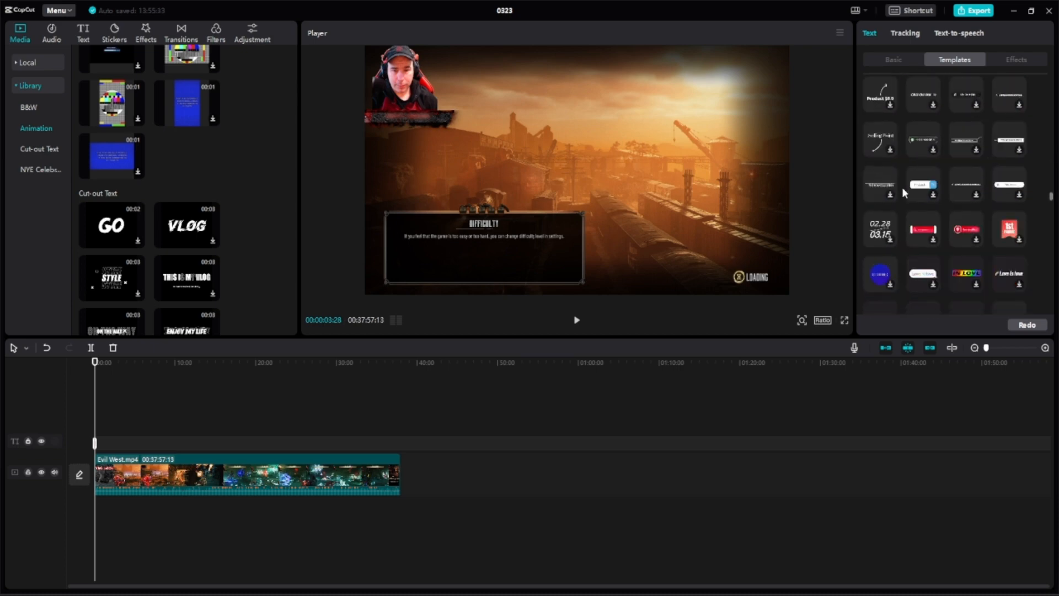
{"action": "scroll", "coordinate": [906, 239], "scroll_direction": "down", "scroll_amount": 5}
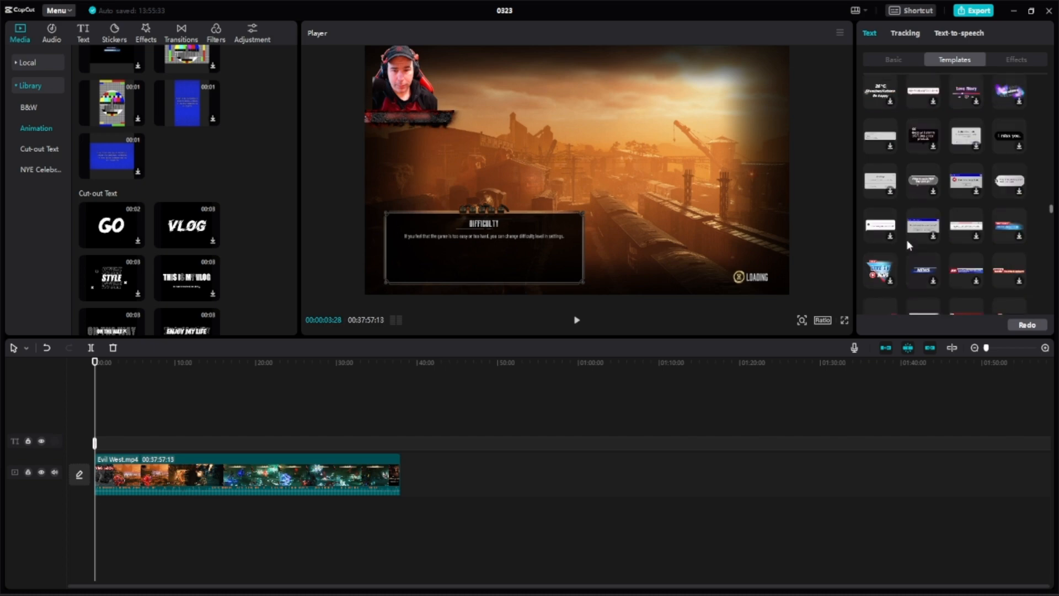
{"action": "scroll", "coordinate": [902, 250], "scroll_direction": "down", "scroll_amount": 3}
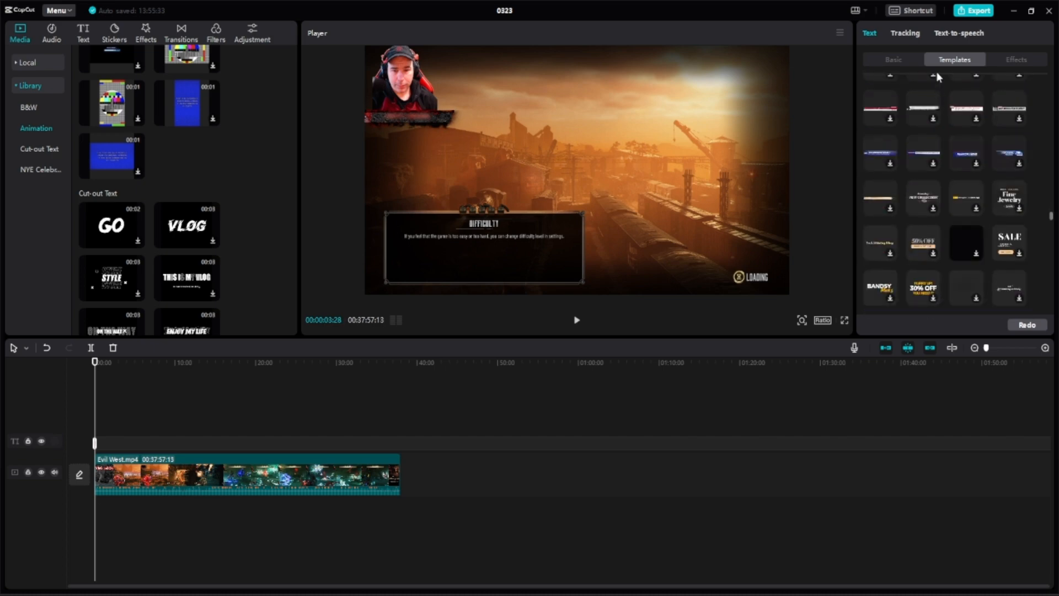
{"action": "left_click", "coordinate": [912, 59]}
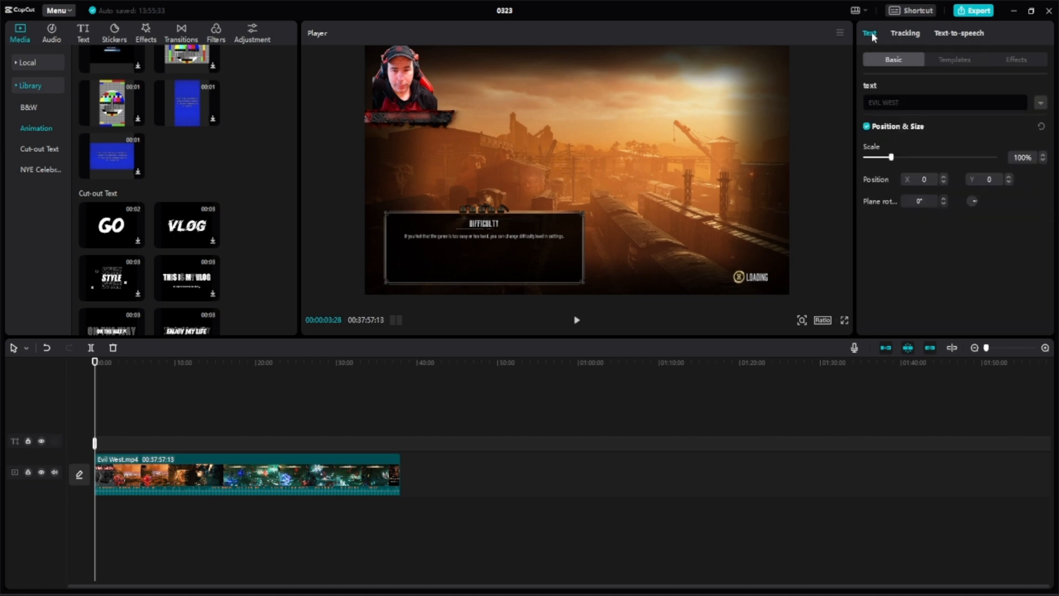
- Select the Evil West clip on the timeline and review the trending effects, its entrance animations and its other settings categories
{"action": "left_click", "coordinate": [173, 479]}
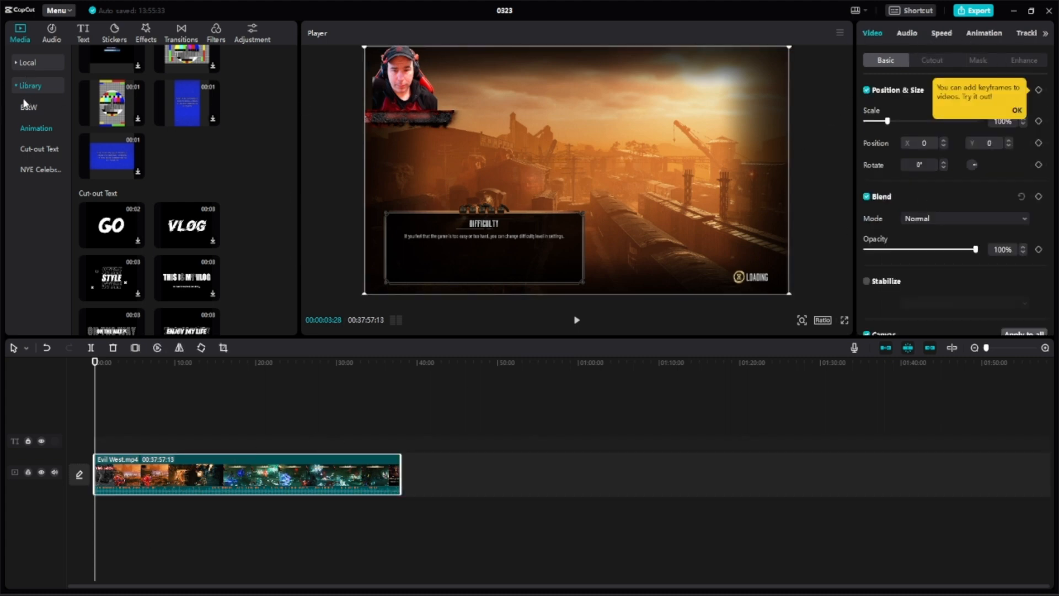
{"action": "left_click", "coordinate": [145, 34]}
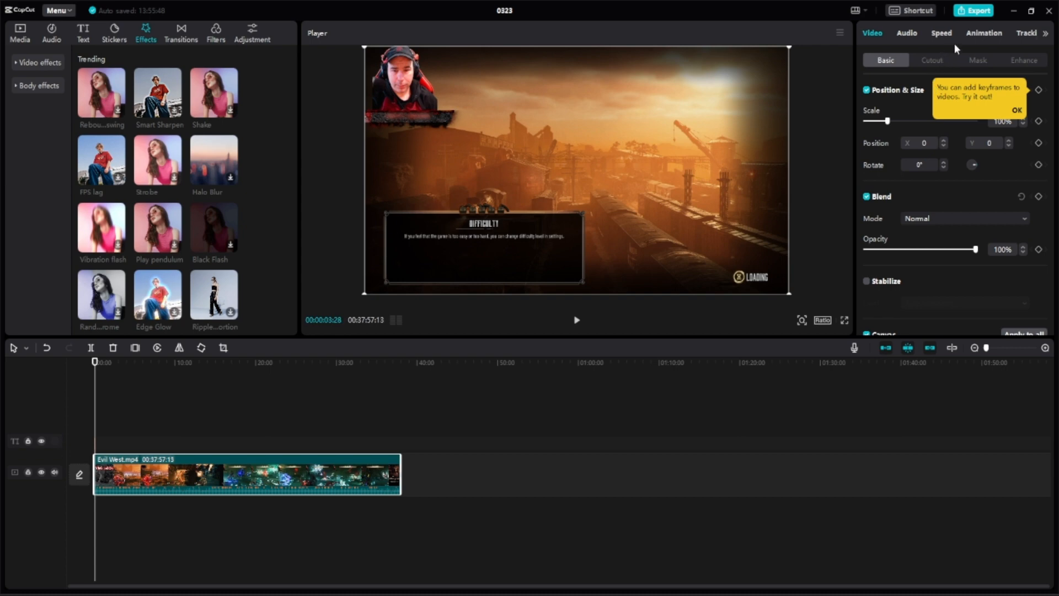
{"action": "left_click", "coordinate": [976, 35]}
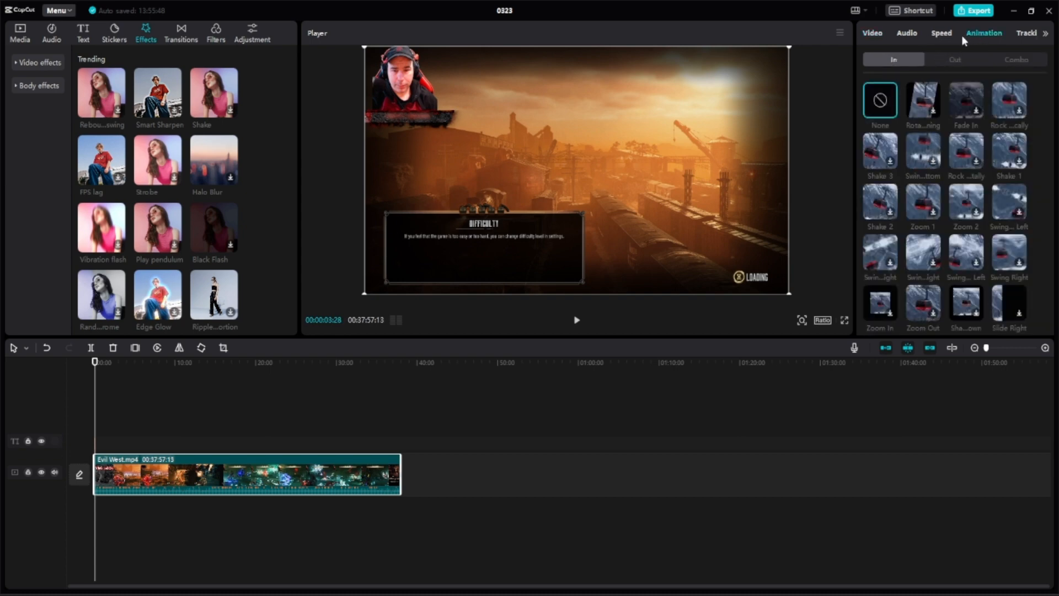
{"action": "left_click", "coordinate": [1044, 33]}
{"action": "left_click", "coordinate": [1045, 34]}
{"action": "left_click", "coordinate": [1045, 34]}
{"action": "left_click", "coordinate": [1045, 34]}
{"action": "left_click", "coordinate": [1045, 33]}
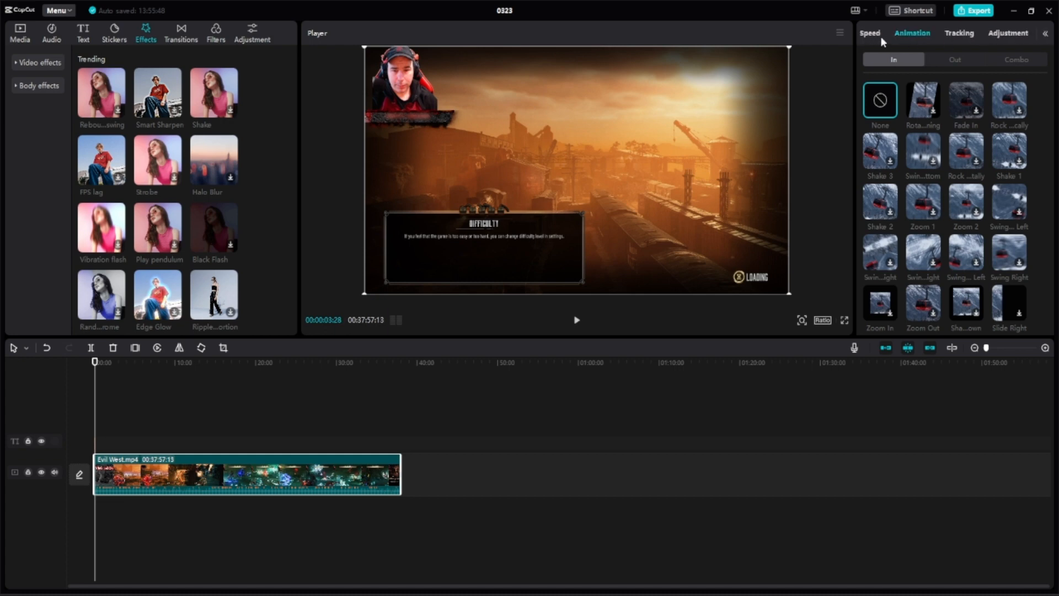
{"action": "left_click", "coordinate": [1045, 34]}
{"action": "left_click", "coordinate": [1045, 33]}
{"action": "left_click", "coordinate": [1045, 33]}
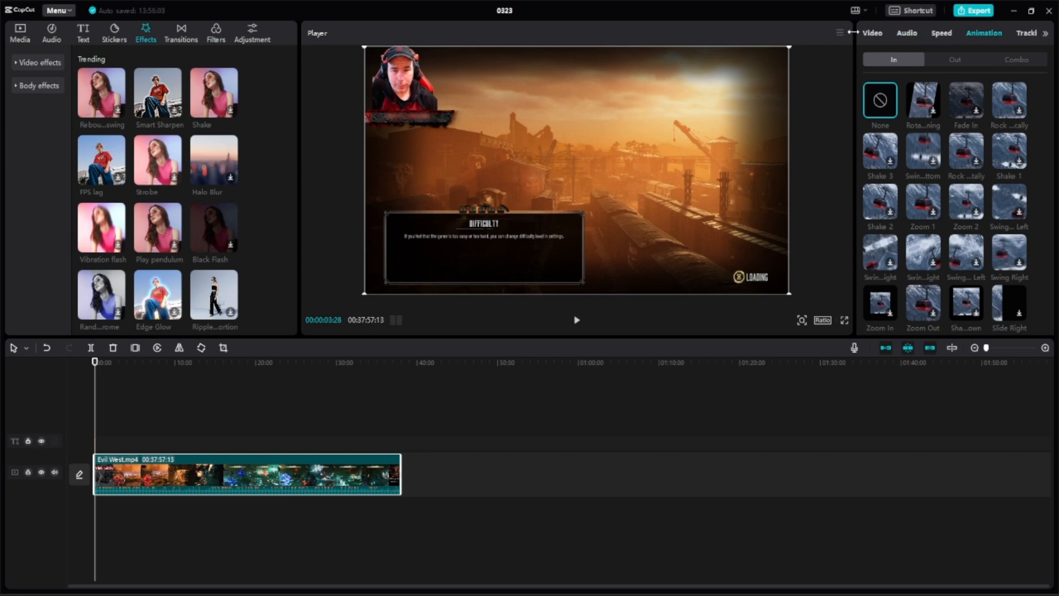
- Review the clip's Cutout, Mask and Enhance video options and return to its basic video settings
{"action": "left_click", "coordinate": [870, 33]}
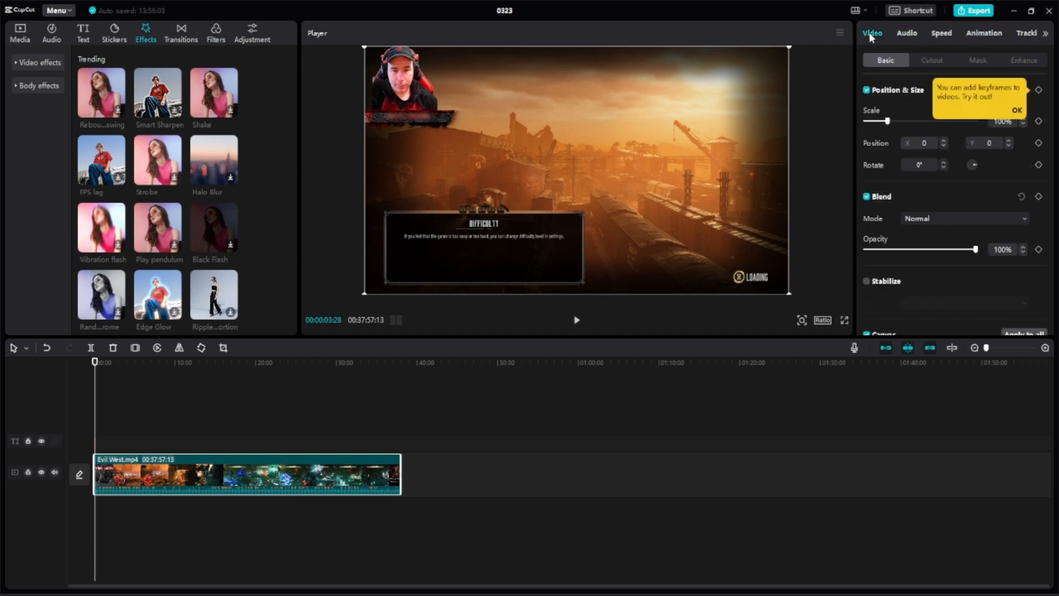
{"action": "left_click", "coordinate": [931, 58]}
{"action": "left_click", "coordinate": [978, 59]}
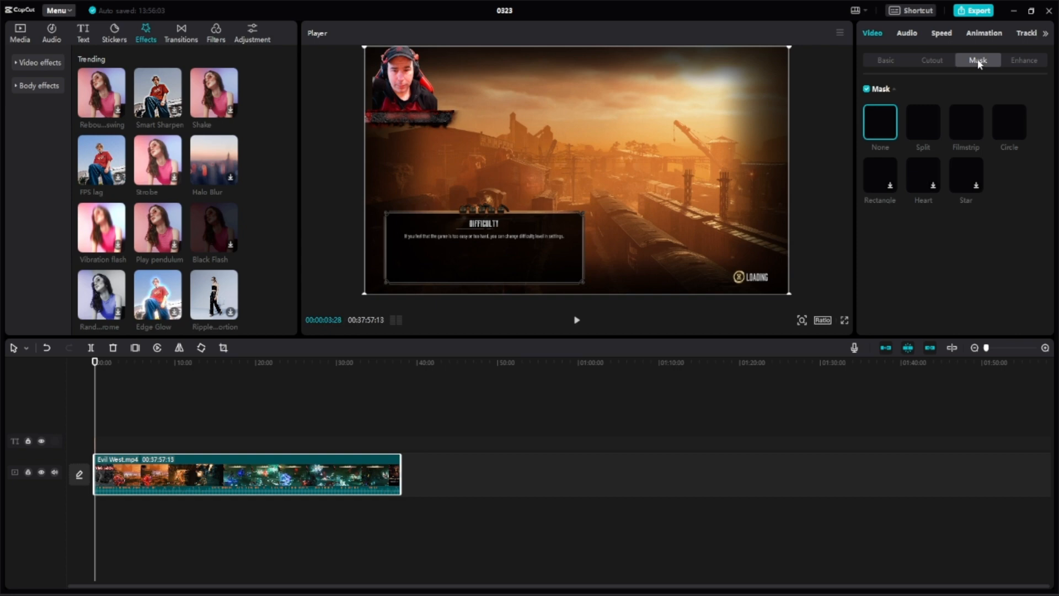
{"action": "left_click", "coordinate": [1014, 61]}
{"action": "left_click", "coordinate": [886, 57]}
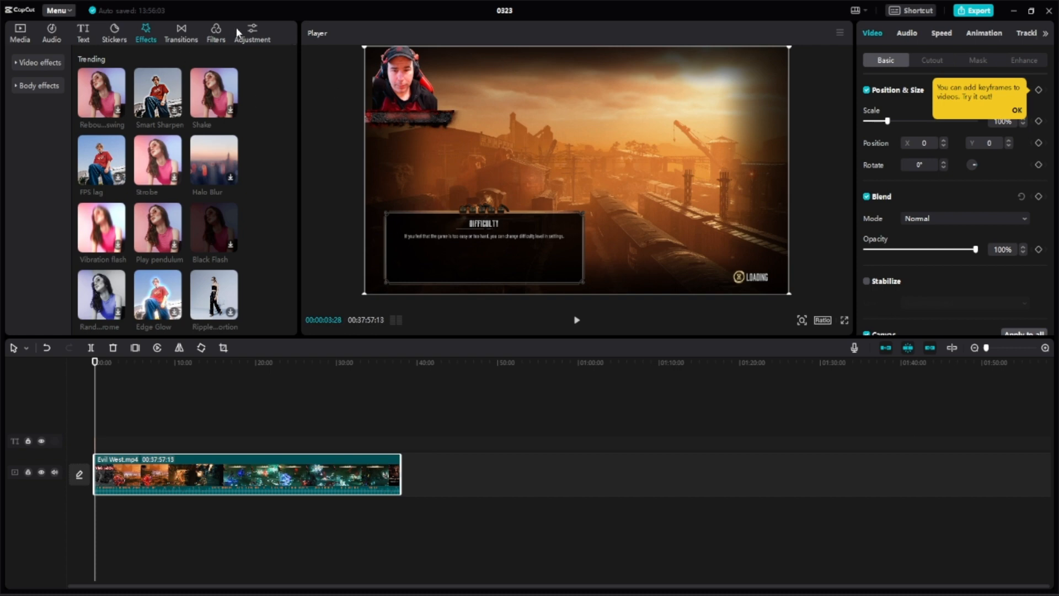
- Examine the trending stickers and the list of sticker categories, from Emoji and Emphasis to Emotion and Interface
{"action": "left_click", "coordinate": [113, 34]}
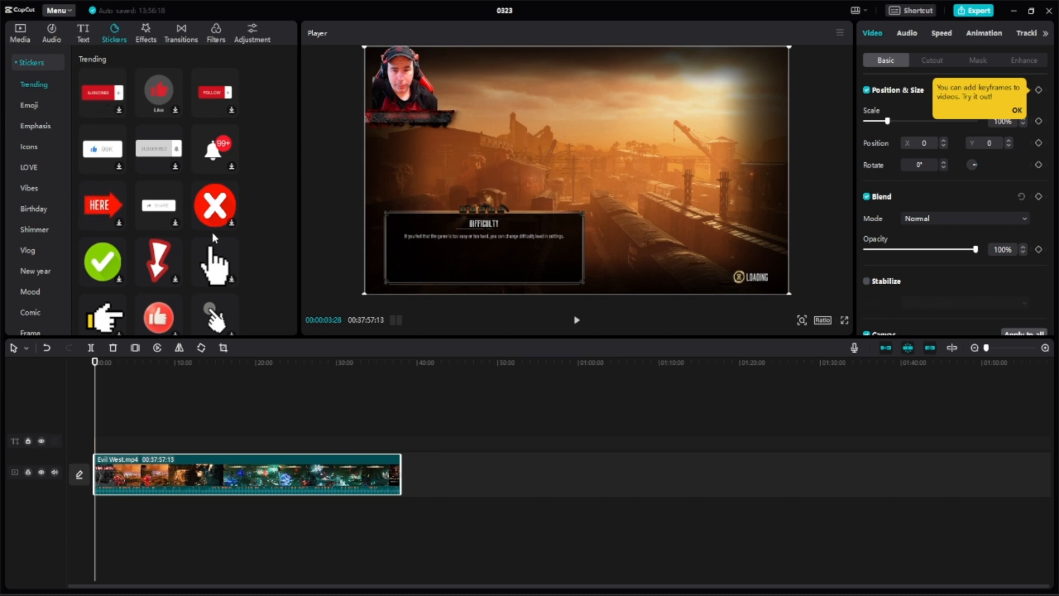
{"action": "scroll", "coordinate": [108, 97], "scroll_direction": "down", "scroll_amount": 10}
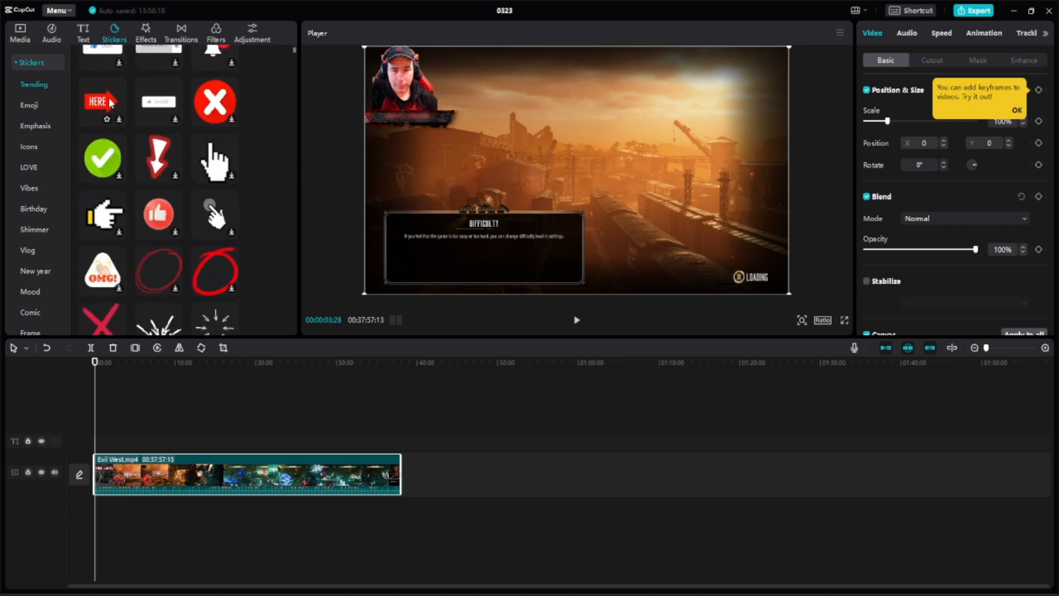
{"action": "scroll", "coordinate": [108, 98], "scroll_direction": "up", "scroll_amount": 8}
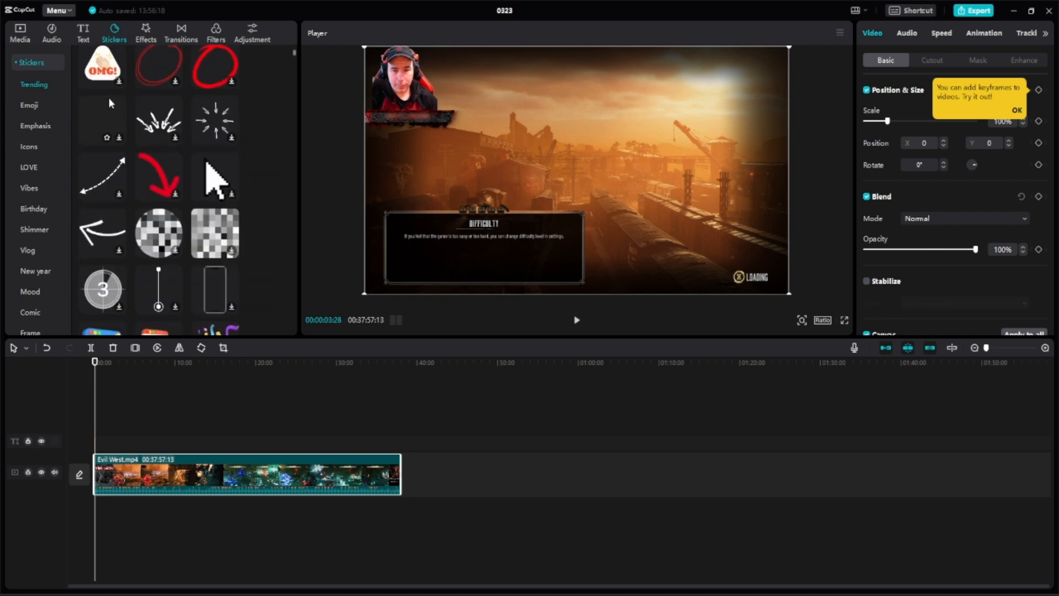
{"action": "scroll", "coordinate": [40, 114], "scroll_direction": "down", "scroll_amount": 3}
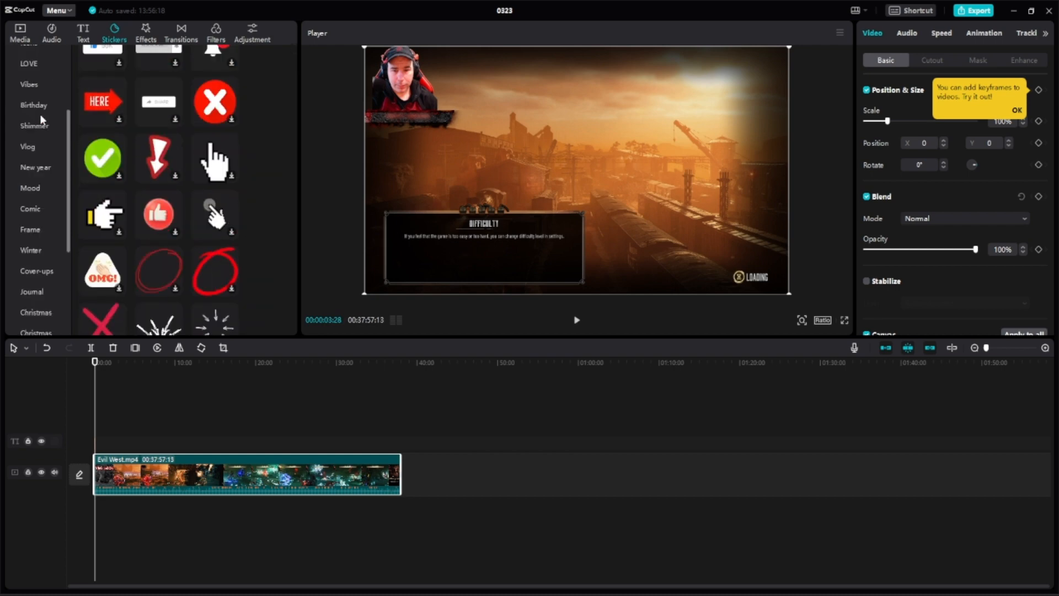
{"action": "scroll", "coordinate": [40, 114], "scroll_direction": "down", "scroll_amount": 5}
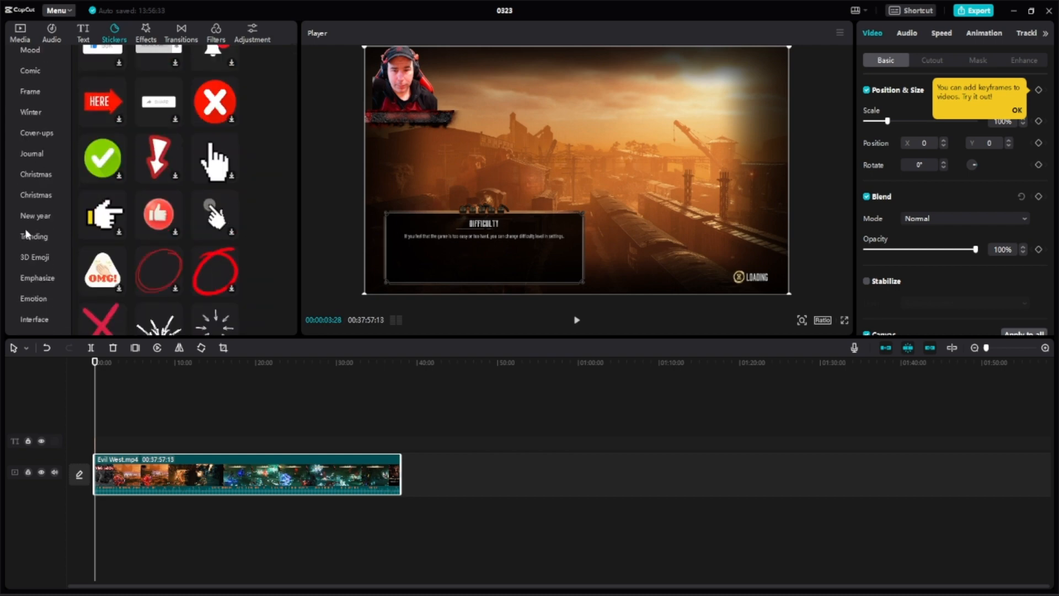
{"action": "scroll", "coordinate": [37, 196], "scroll_direction": "up", "scroll_amount": 8}
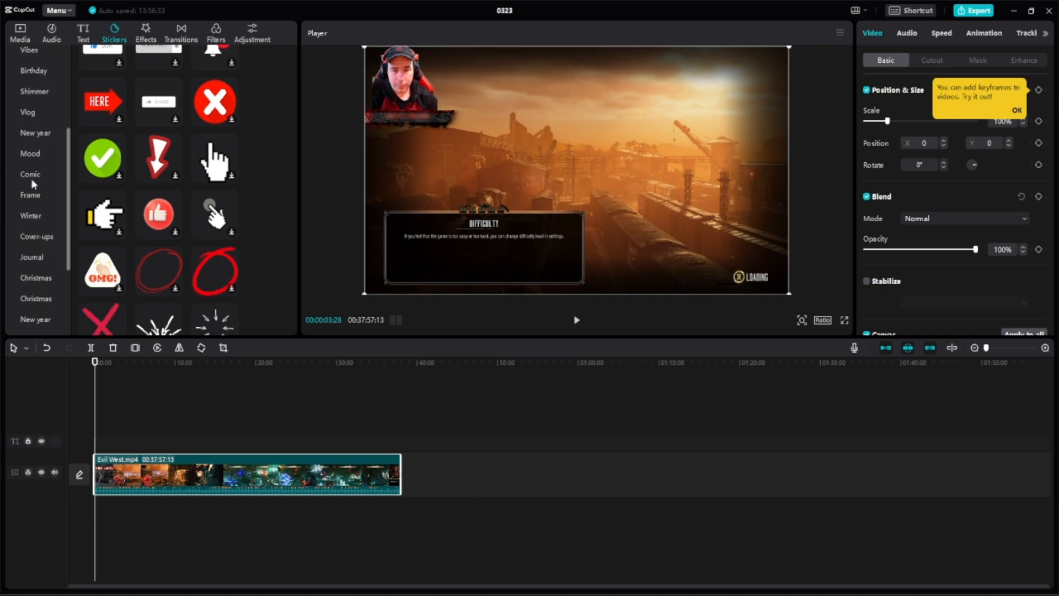
{"action": "scroll", "coordinate": [34, 150], "scroll_direction": "up", "scroll_amount": 1}
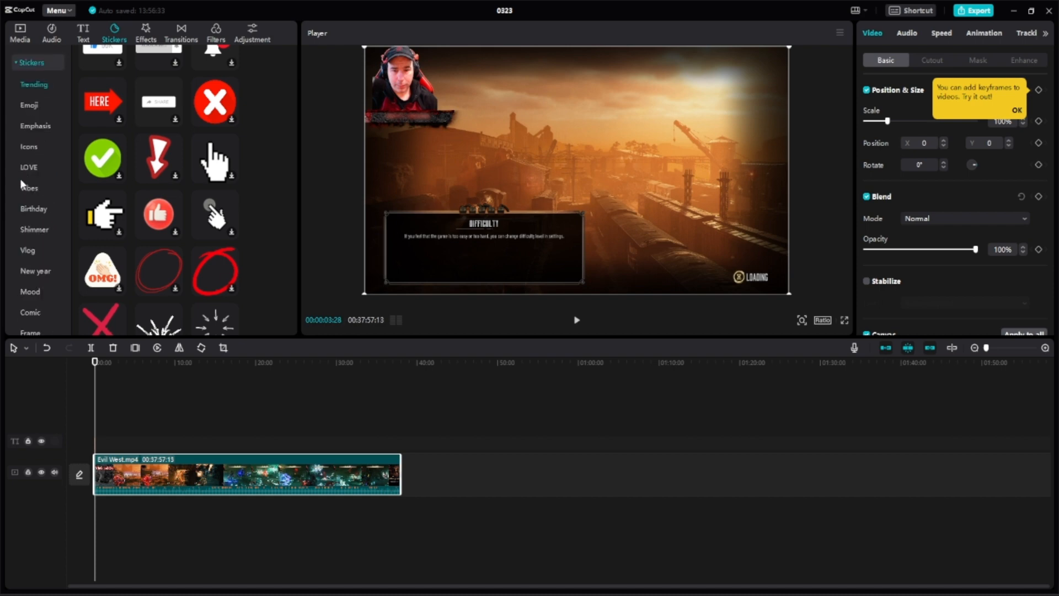
{"action": "scroll", "coordinate": [164, 122], "scroll_direction": "up", "scroll_amount": 2}
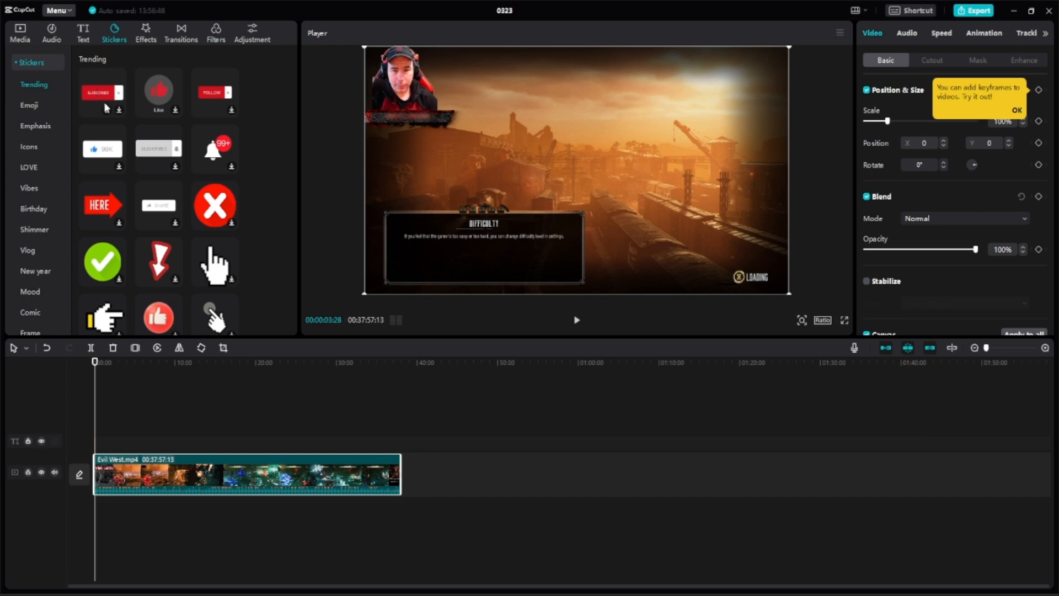
- Add the trending SUBSCRIBED bell sticker to the timeline at 00:00:03:28
{"action": "left_click", "coordinate": [175, 172]}
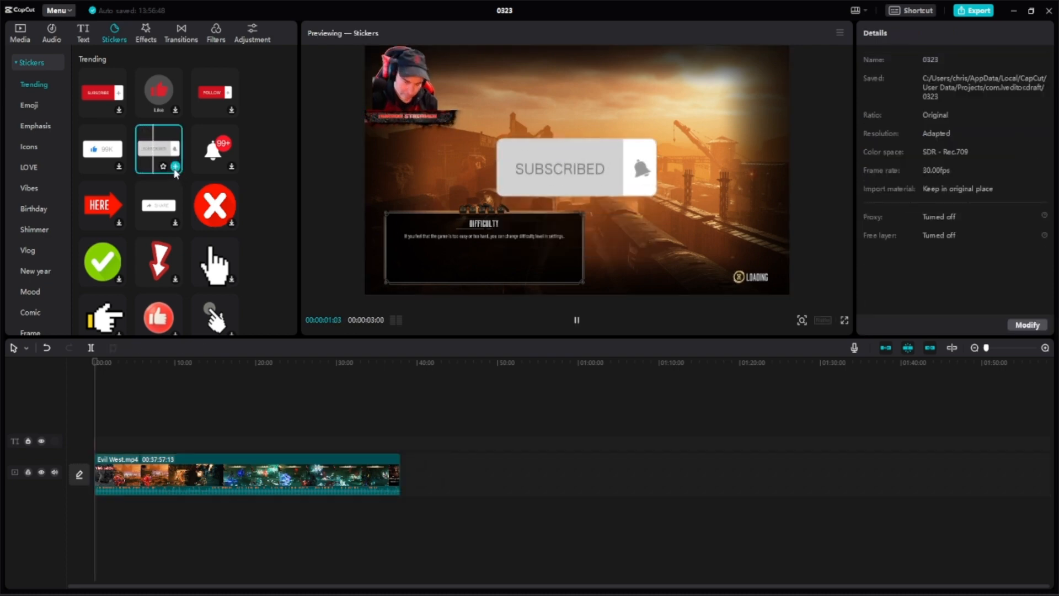
{"action": "left_click", "coordinate": [175, 167]}
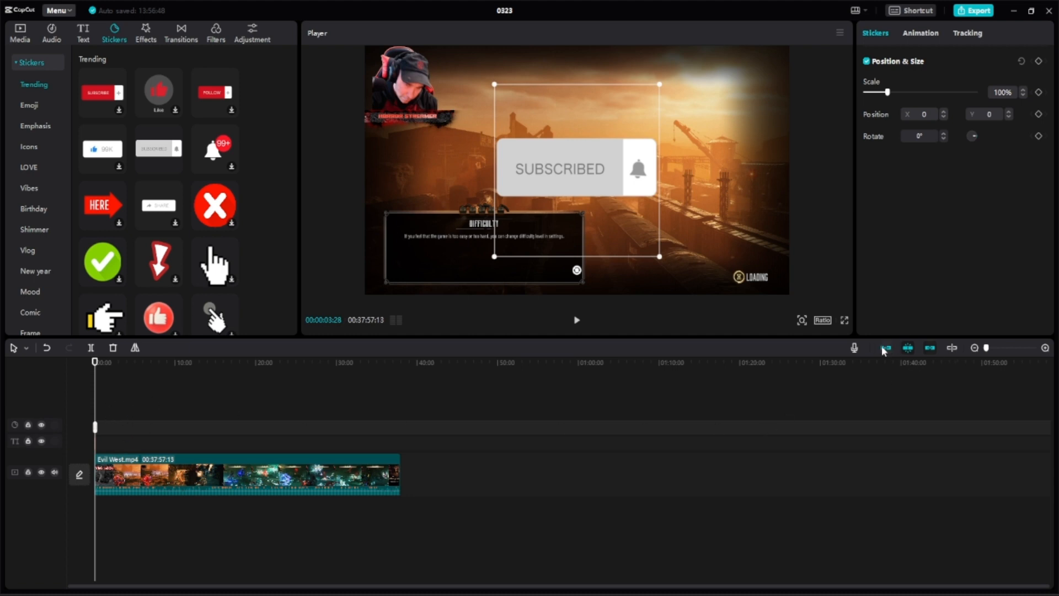
{"action": "left_click", "coordinate": [1045, 349]}
{"action": "left_click", "coordinate": [1045, 349]}
{"action": "left_click", "coordinate": [1045, 348]}
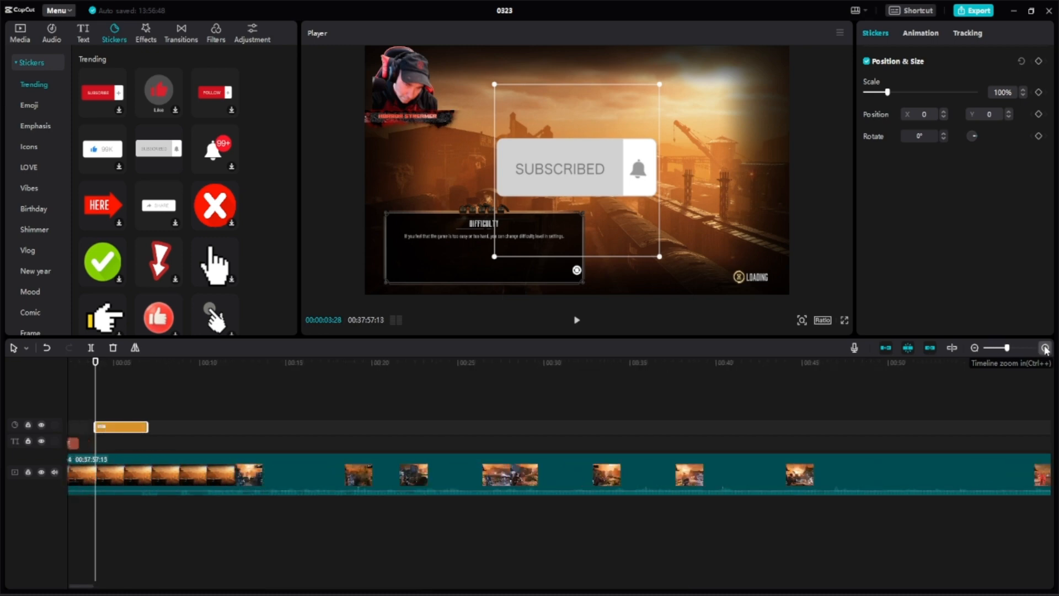
{"action": "left_click", "coordinate": [1045, 348]}
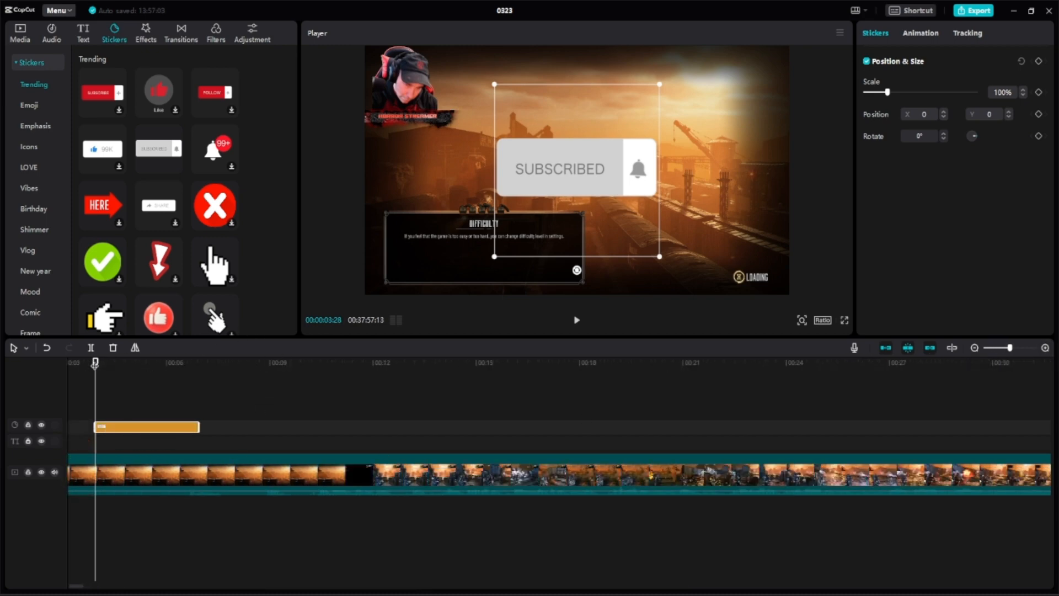
- Play back the video from just before the SUBSCRIBED sticker to preview its animation
{"action": "left_click_drag", "start_coordinate": [95, 364], "coordinate": [259, 366]}
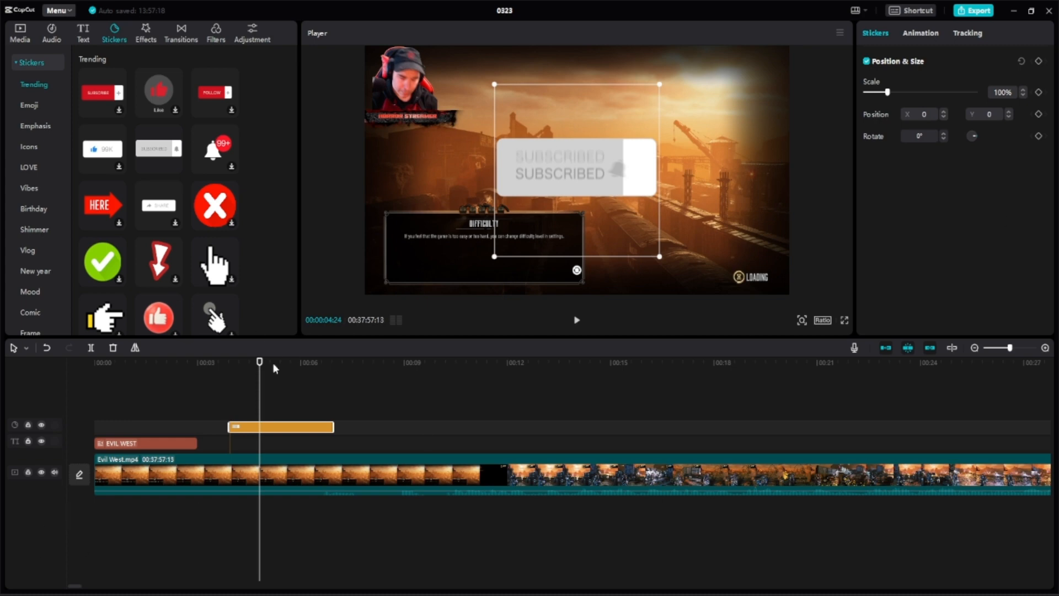
{"action": "left_click_drag", "start_coordinate": [257, 368], "coordinate": [221, 368]}
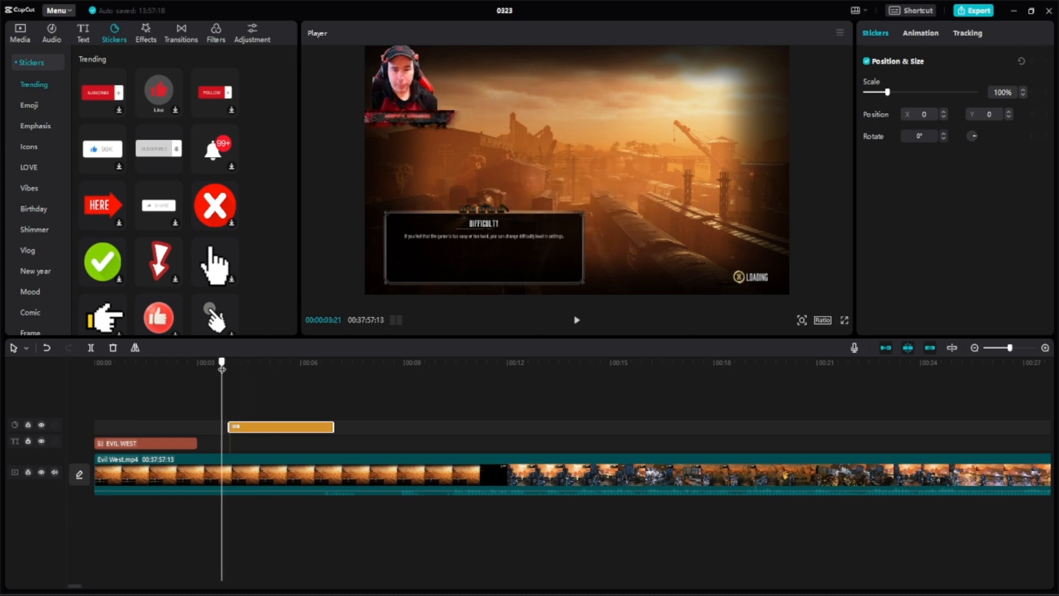
{"action": "left_click", "coordinate": [576, 320]}
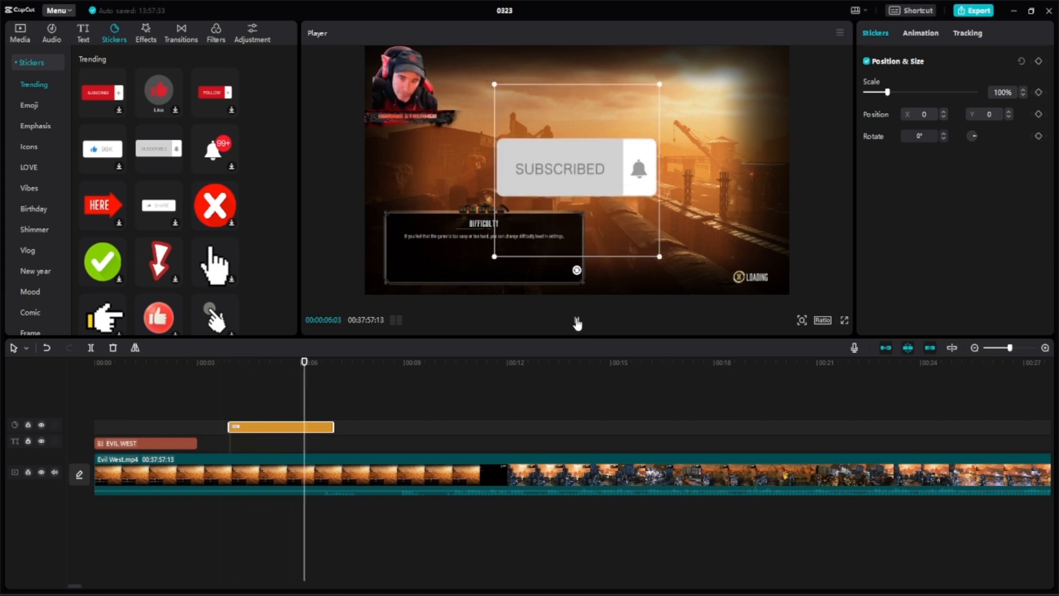
{"action": "left_click", "coordinate": [577, 322]}
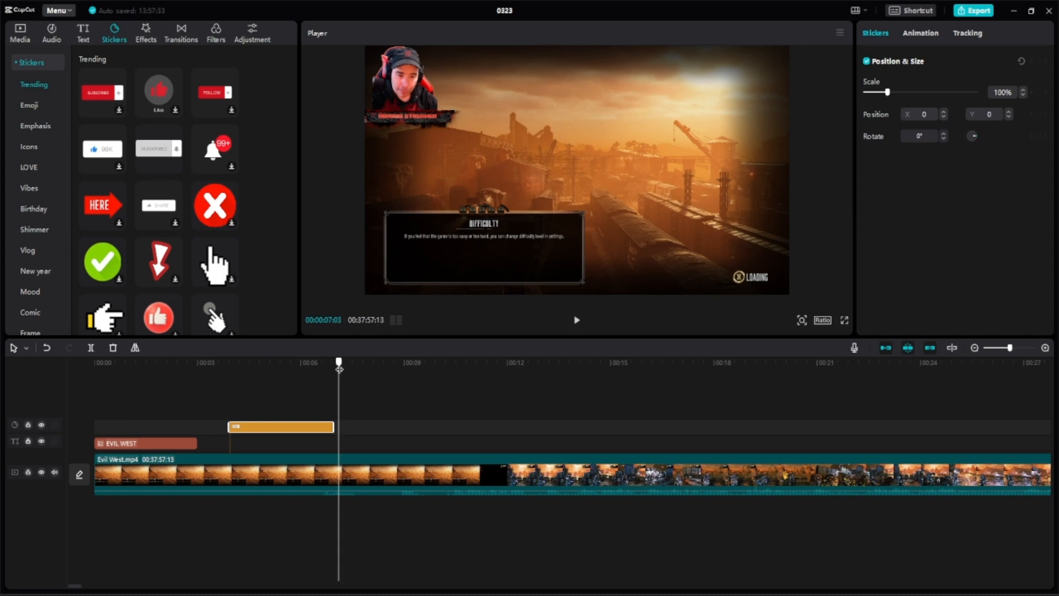
- Split the Evil West clip at 00:00:24:01
{"action": "left_click_drag", "start_coordinate": [341, 368], "coordinate": [922, 425]}
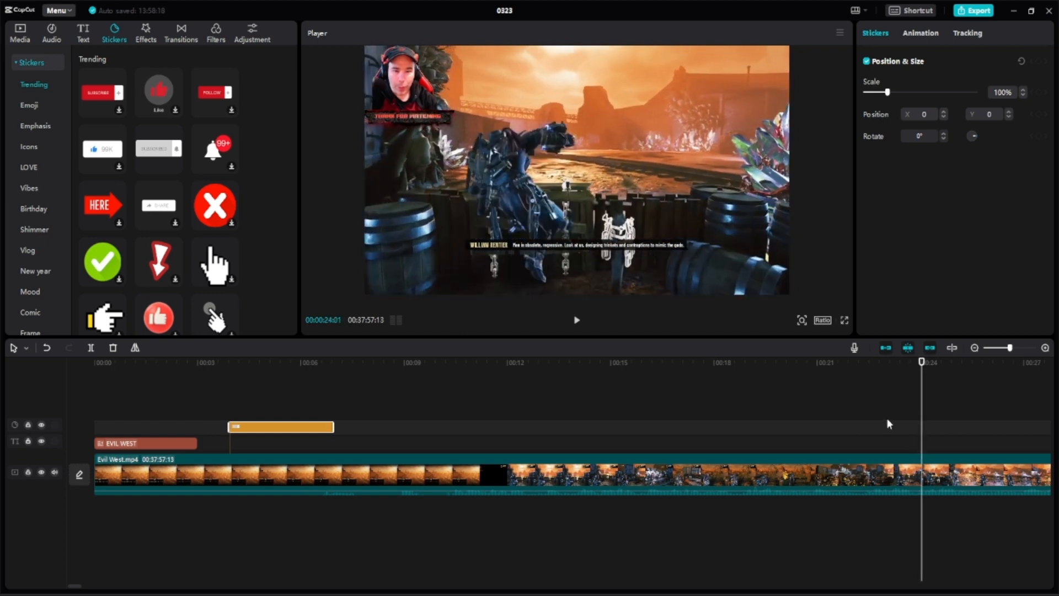
{"action": "left_click", "coordinate": [92, 347]}
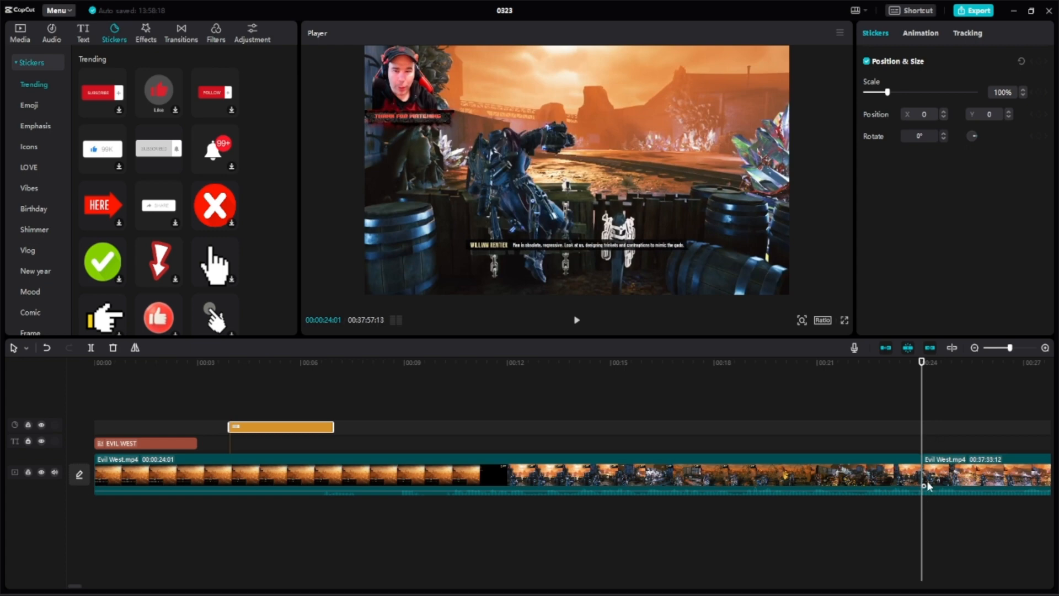
- Examine the available video transitions in the Trending and Overlay categories
{"action": "left_click", "coordinate": [181, 30]}
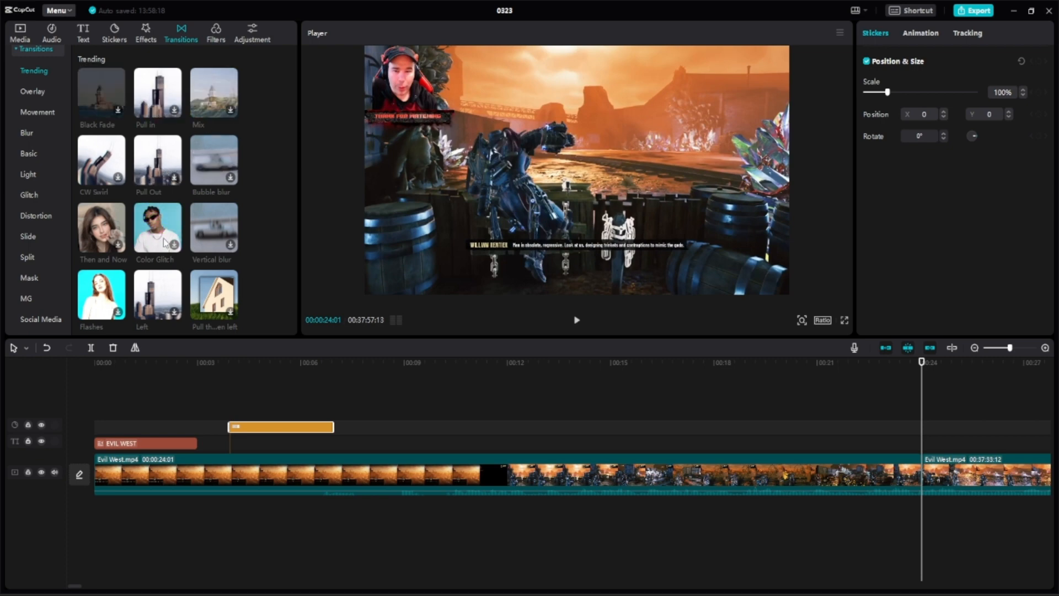
{"action": "scroll", "coordinate": [141, 237], "scroll_direction": "down", "scroll_amount": 1}
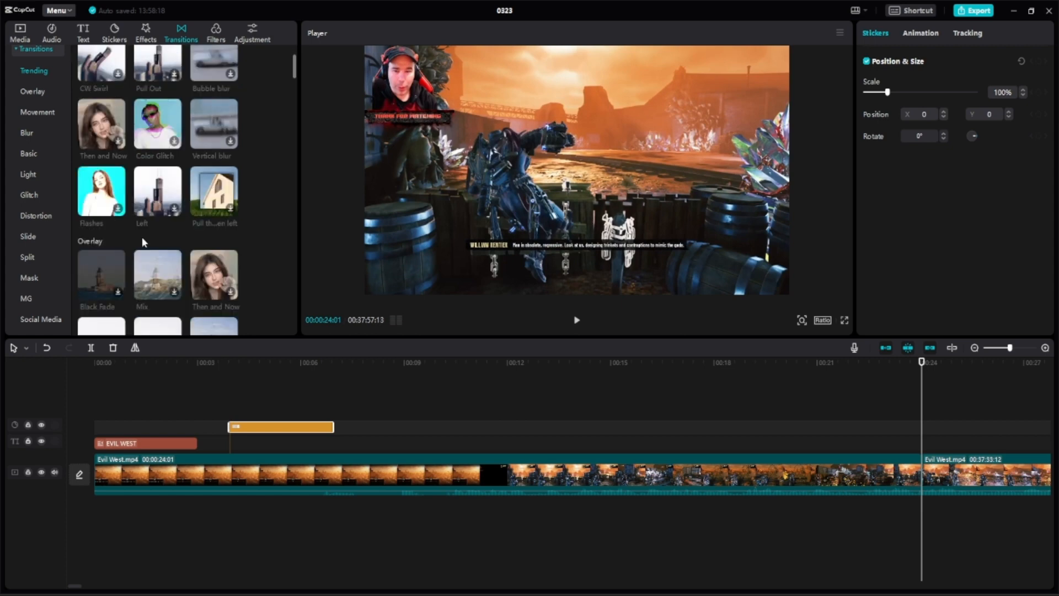
{"action": "scroll", "coordinate": [195, 204], "scroll_direction": "down", "scroll_amount": 1}
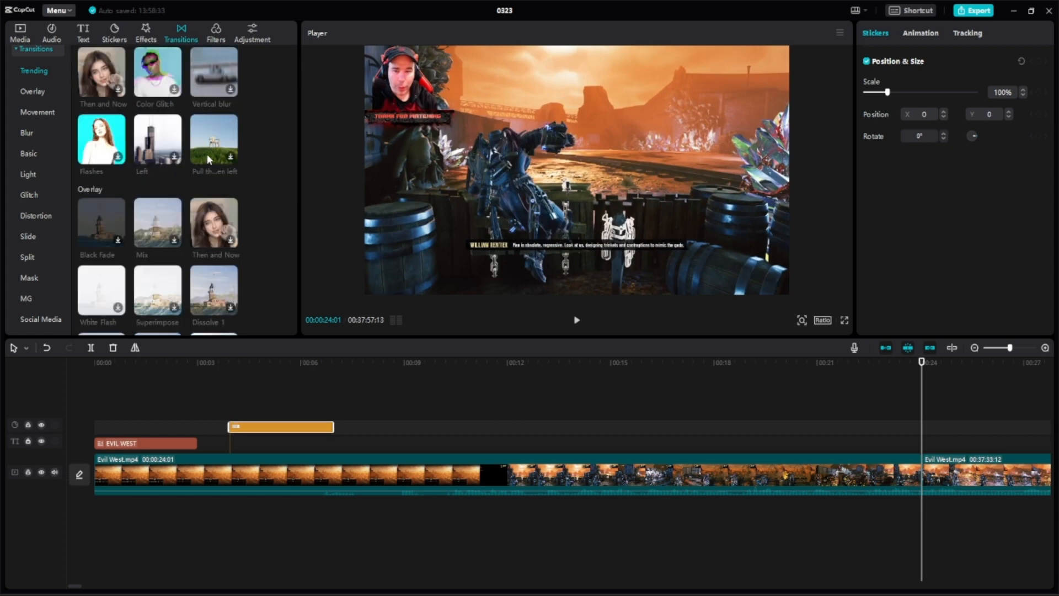
{"action": "scroll", "coordinate": [164, 187], "scroll_direction": "down", "scroll_amount": 1}
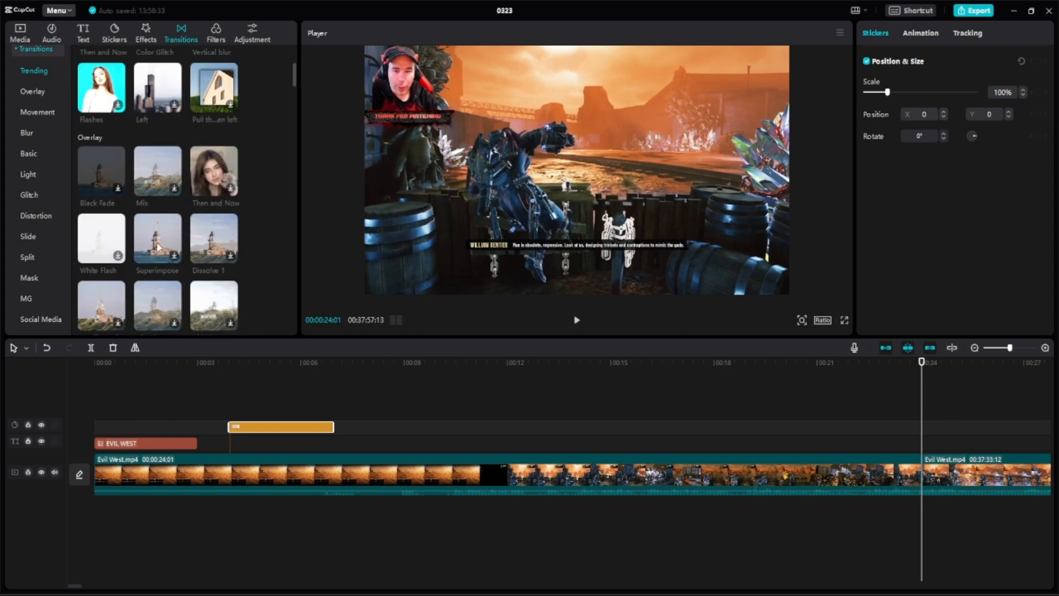
{"action": "scroll", "coordinate": [164, 186], "scroll_direction": "up", "scroll_amount": 1}
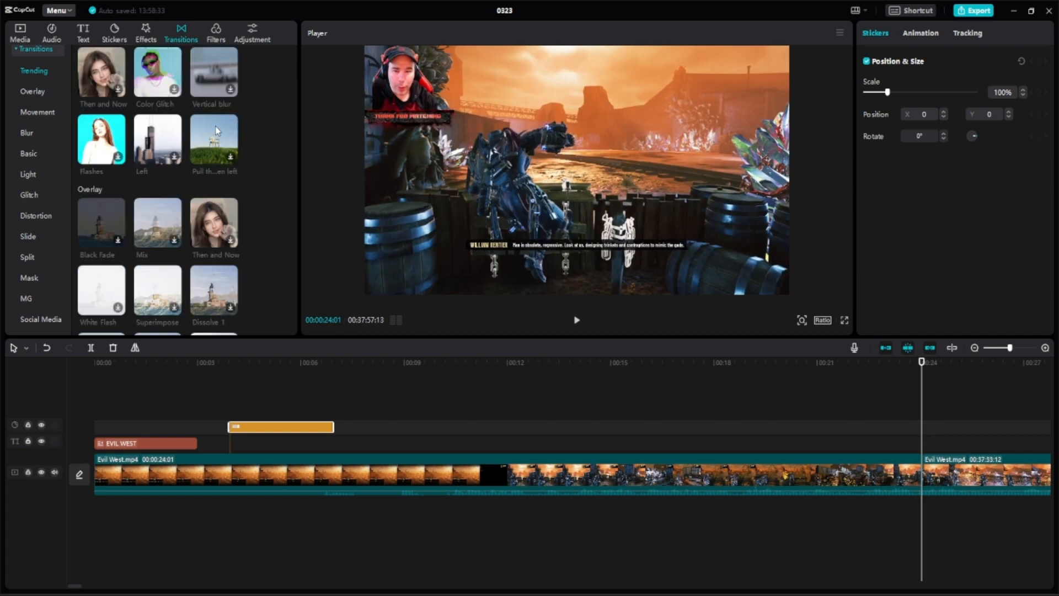
{"action": "scroll", "coordinate": [177, 188], "scroll_direction": "down", "scroll_amount": 2}
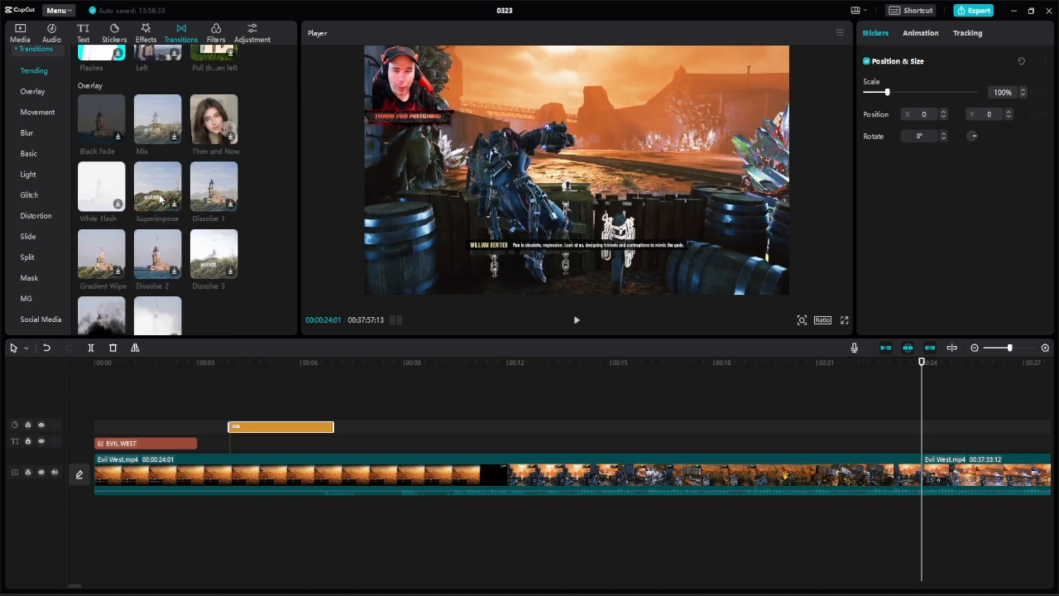
{"action": "scroll", "coordinate": [160, 198], "scroll_direction": "down", "scroll_amount": 1}
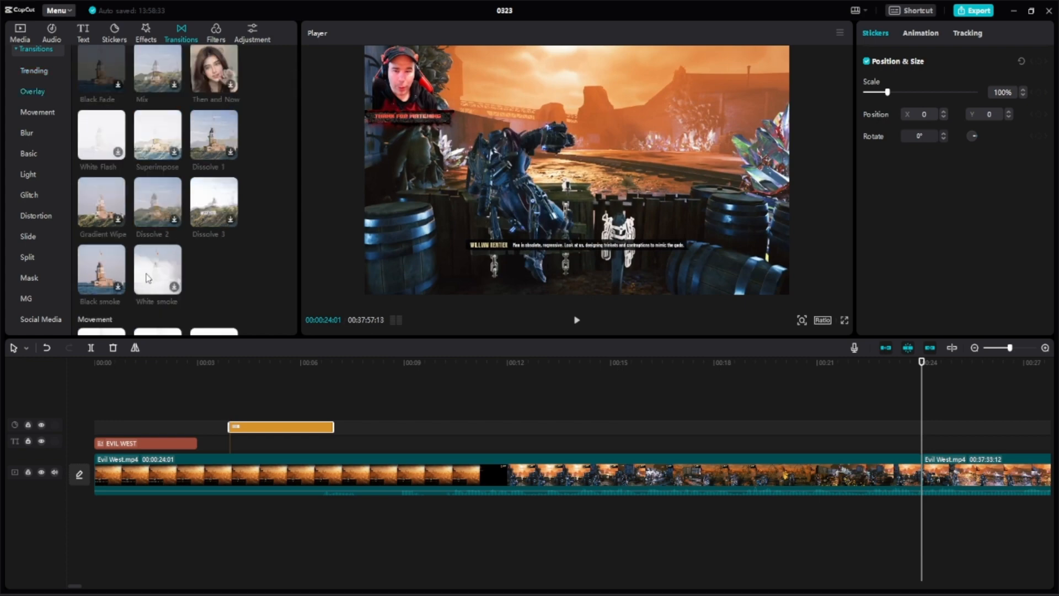
{"action": "scroll", "coordinate": [188, 209], "scroll_direction": "down", "scroll_amount": 1}
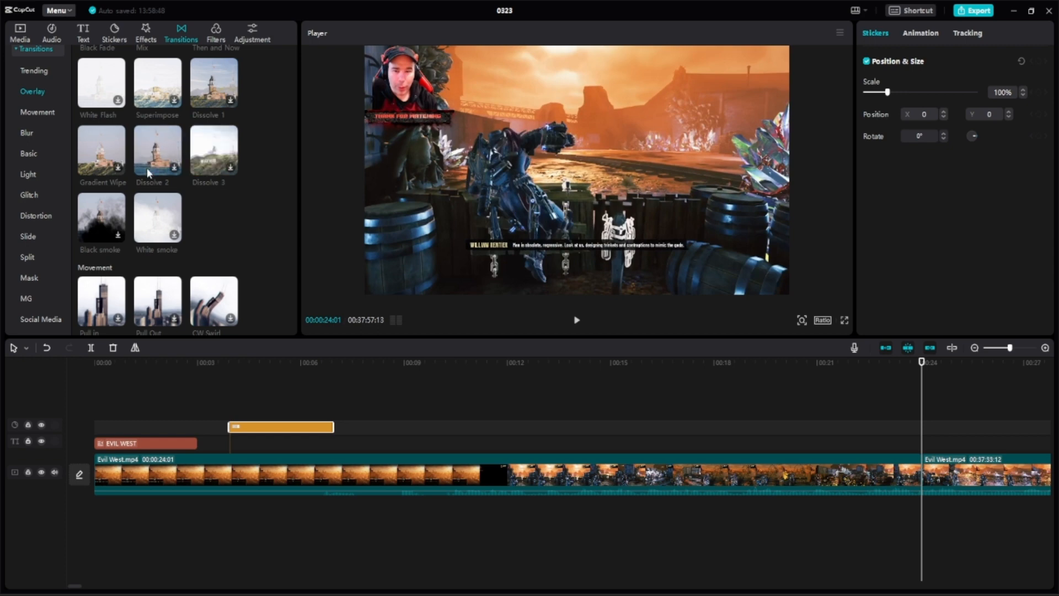
- Examine the Movement, Blur, Basic and Light transitions and return to the Movement ones
{"action": "scroll", "coordinate": [108, 170], "scroll_direction": "down", "scroll_amount": 2}
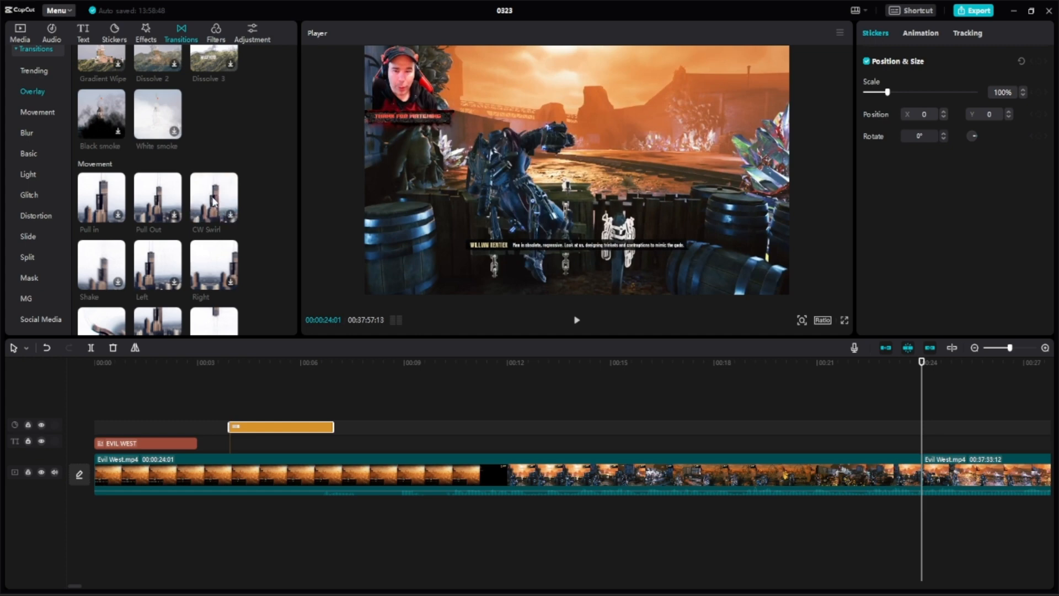
{"action": "scroll", "coordinate": [134, 264], "scroll_direction": "down", "scroll_amount": 1}
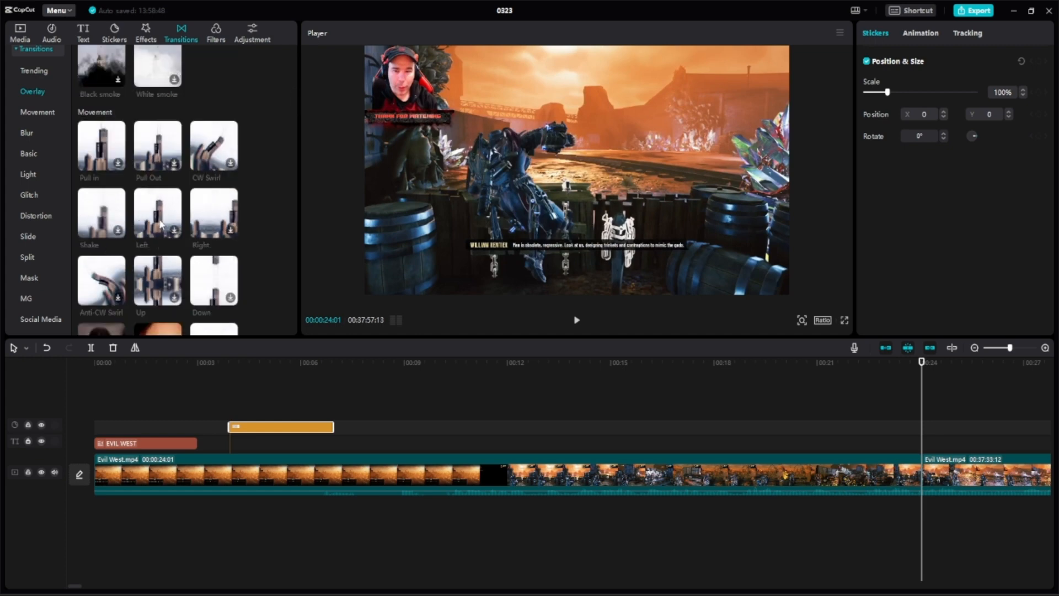
{"action": "scroll", "coordinate": [161, 223], "scroll_direction": "down", "scroll_amount": 2}
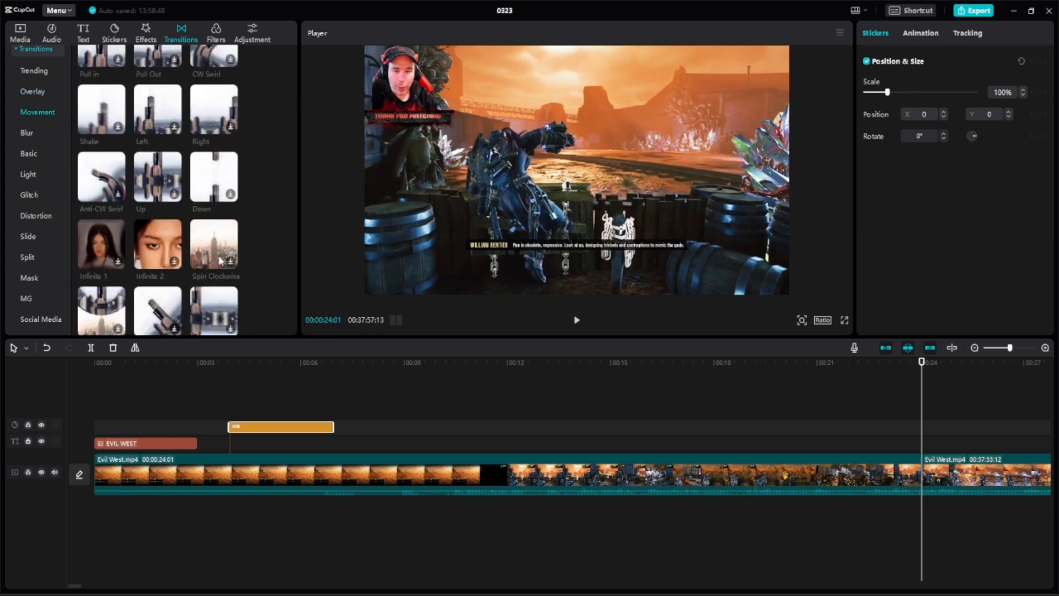
{"action": "scroll", "coordinate": [210, 253], "scroll_direction": "down", "scroll_amount": 1}
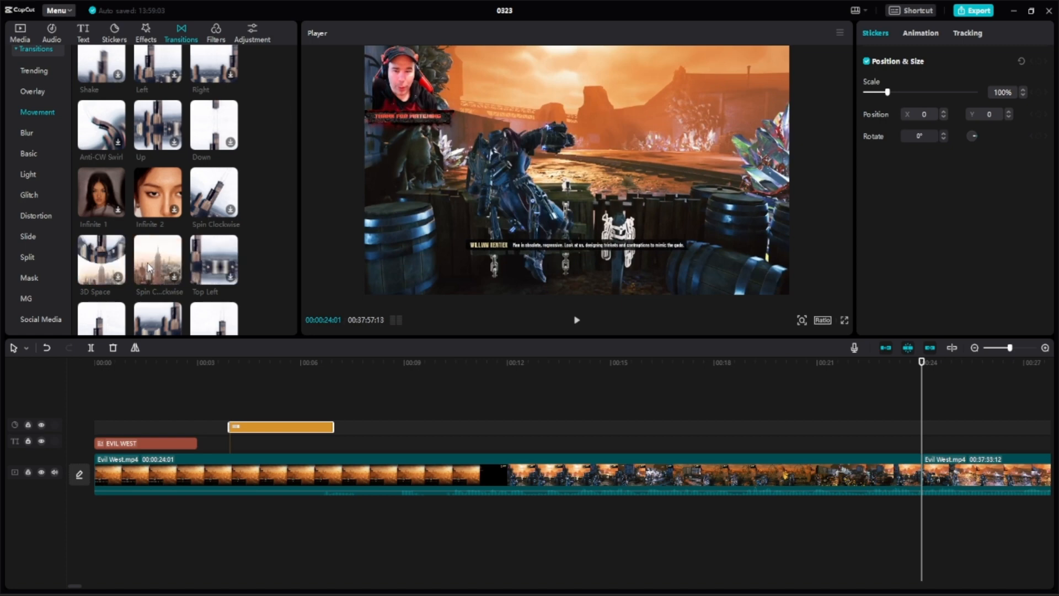
{"action": "scroll", "coordinate": [147, 262], "scroll_direction": "down", "scroll_amount": 1}
{"action": "scroll", "coordinate": [147, 263], "scroll_direction": "down", "scroll_amount": 1}
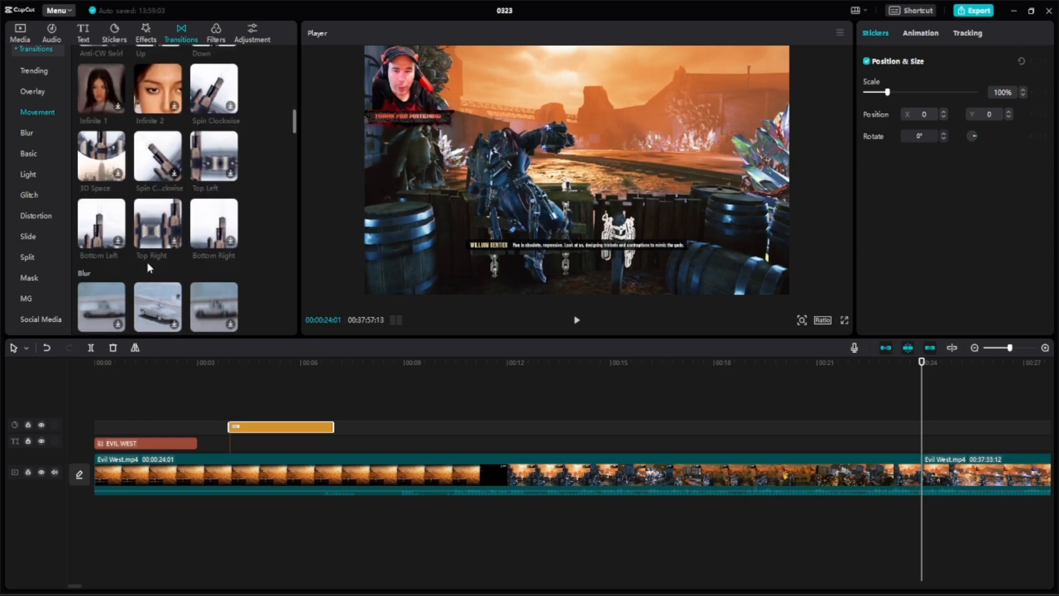
{"action": "scroll", "coordinate": [147, 263], "scroll_direction": "down", "scroll_amount": 3}
{"action": "scroll", "coordinate": [147, 262], "scroll_direction": "down", "scroll_amount": 5}
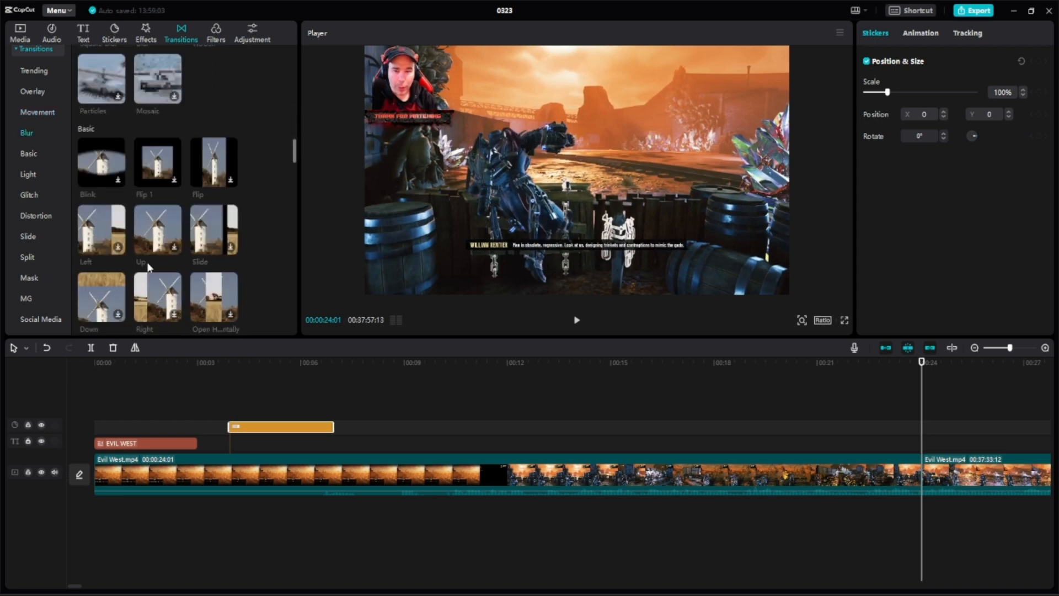
{"action": "scroll", "coordinate": [148, 267], "scroll_direction": "up", "scroll_amount": 6}
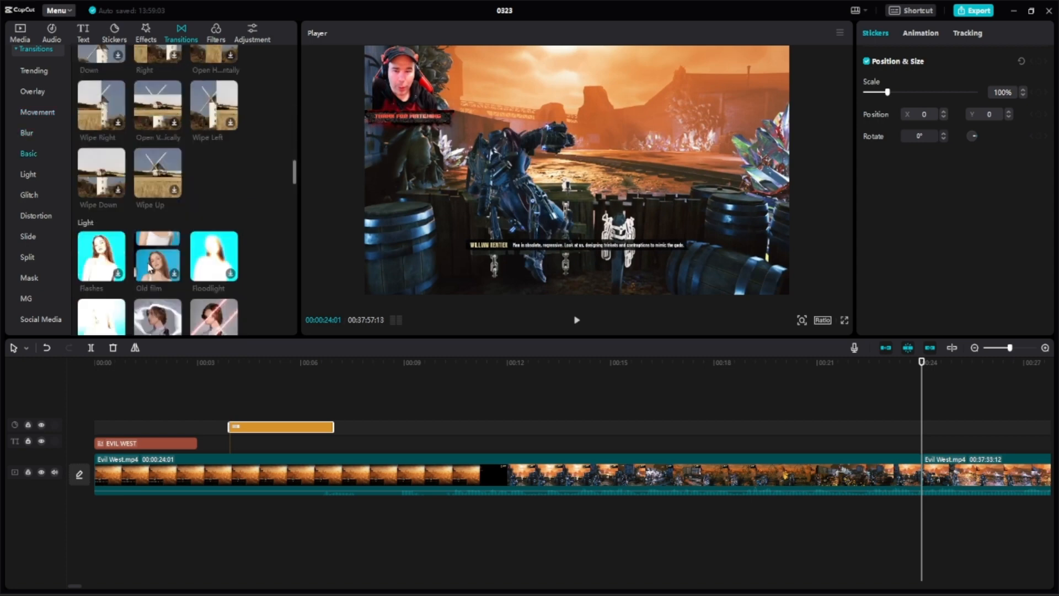
{"action": "scroll", "coordinate": [154, 267], "scroll_direction": "down", "scroll_amount": 1}
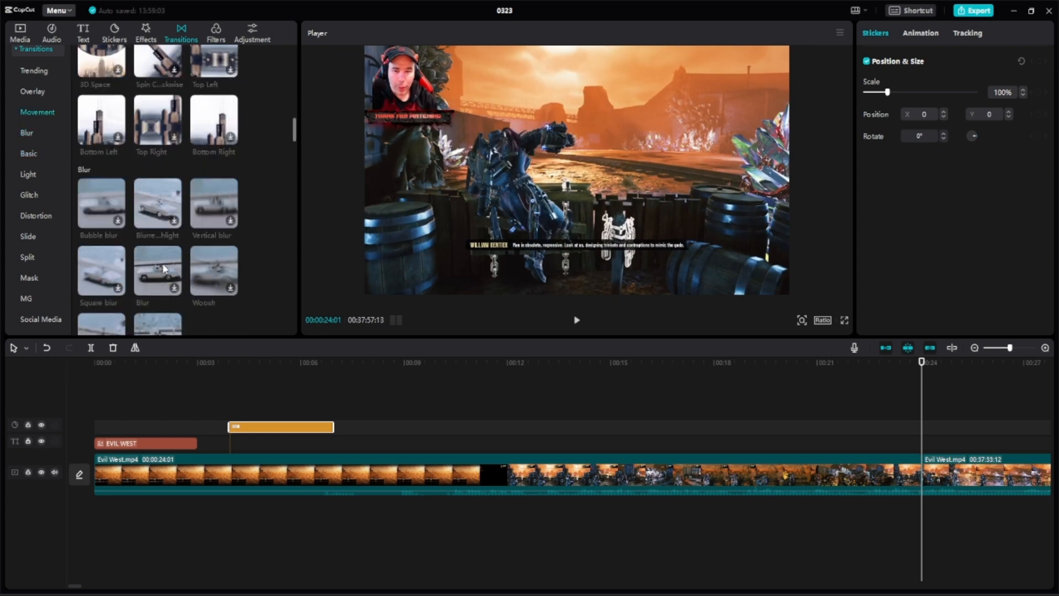
{"action": "scroll", "coordinate": [209, 267], "scroll_direction": "up", "scroll_amount": 4}
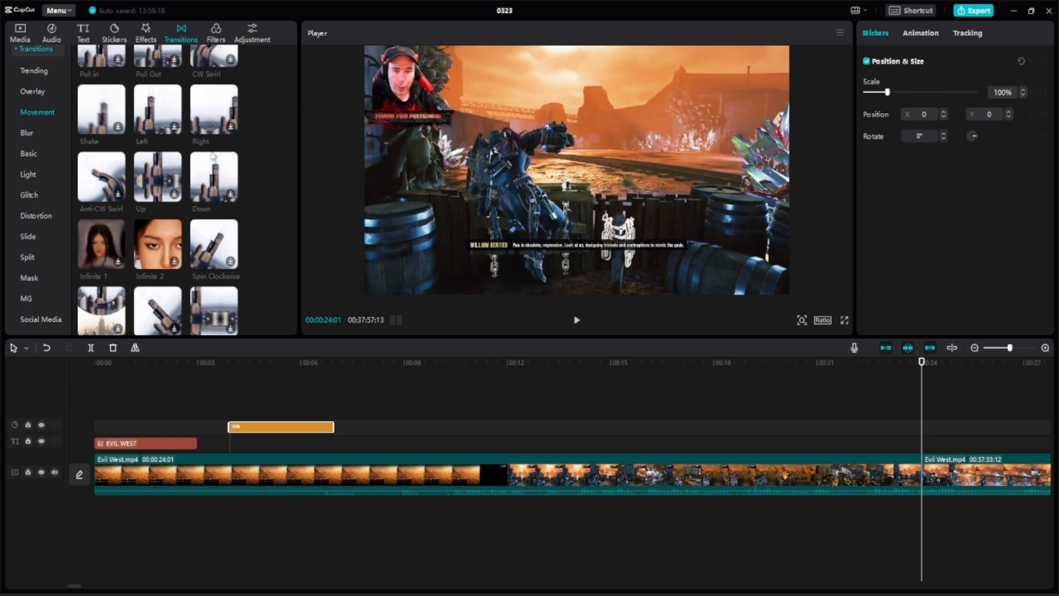
- Add the CW Swirl transition at the 00:00:24:01 cut and play it back from just before the cut
{"action": "left_click", "coordinate": [232, 62]}
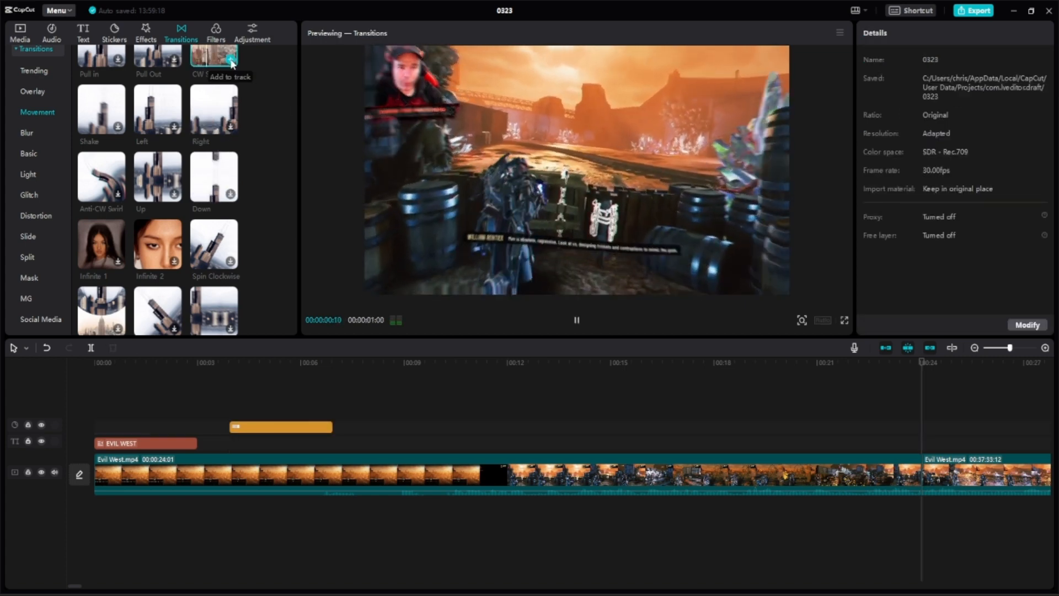
{"action": "left_click", "coordinate": [230, 59]}
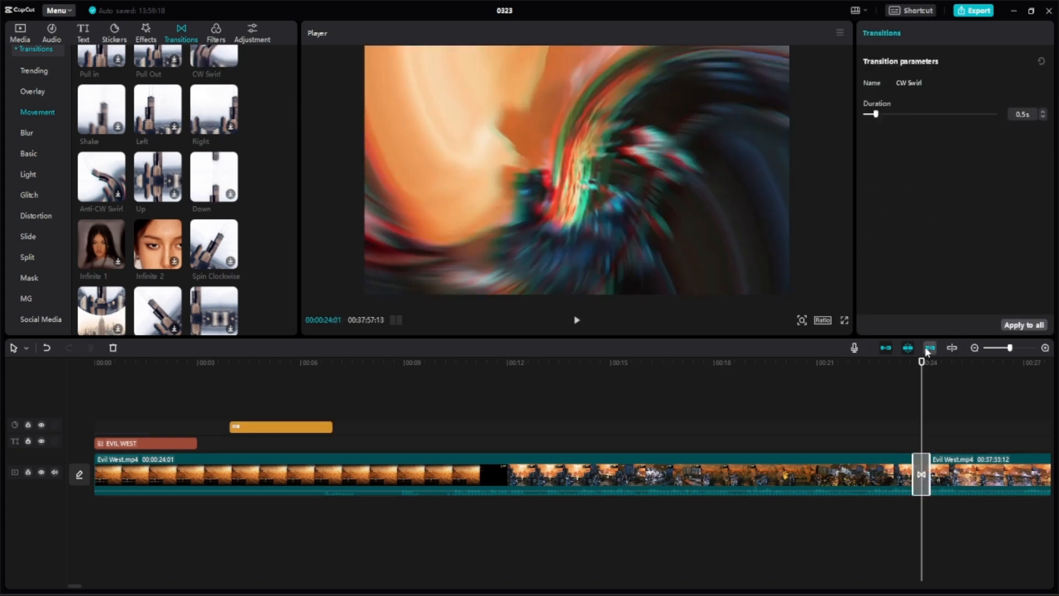
{"action": "left_click_drag", "start_coordinate": [921, 362], "coordinate": [904, 365]}
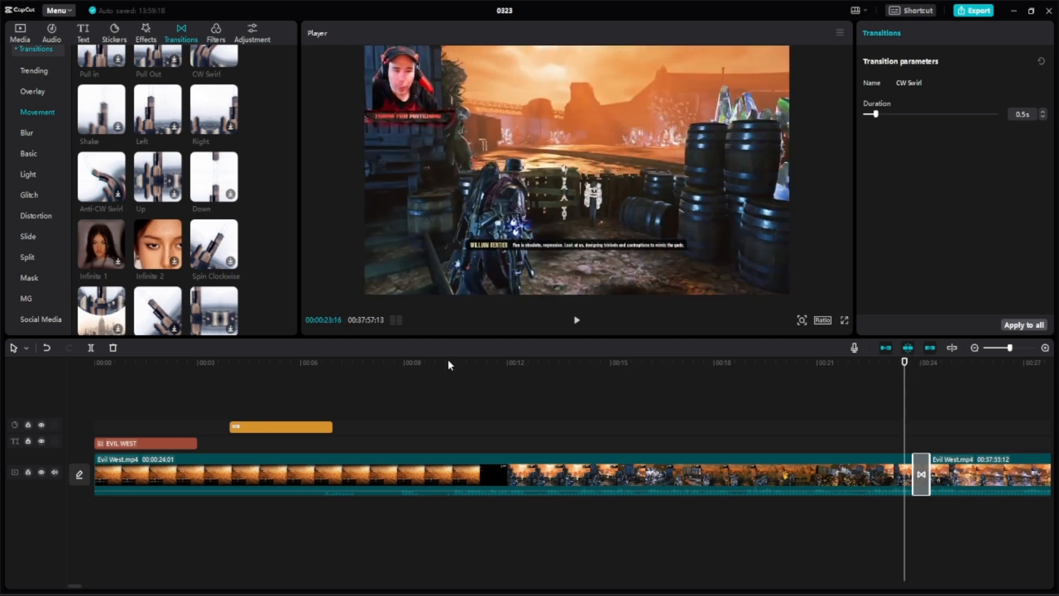
{"action": "left_click", "coordinate": [576, 320]}
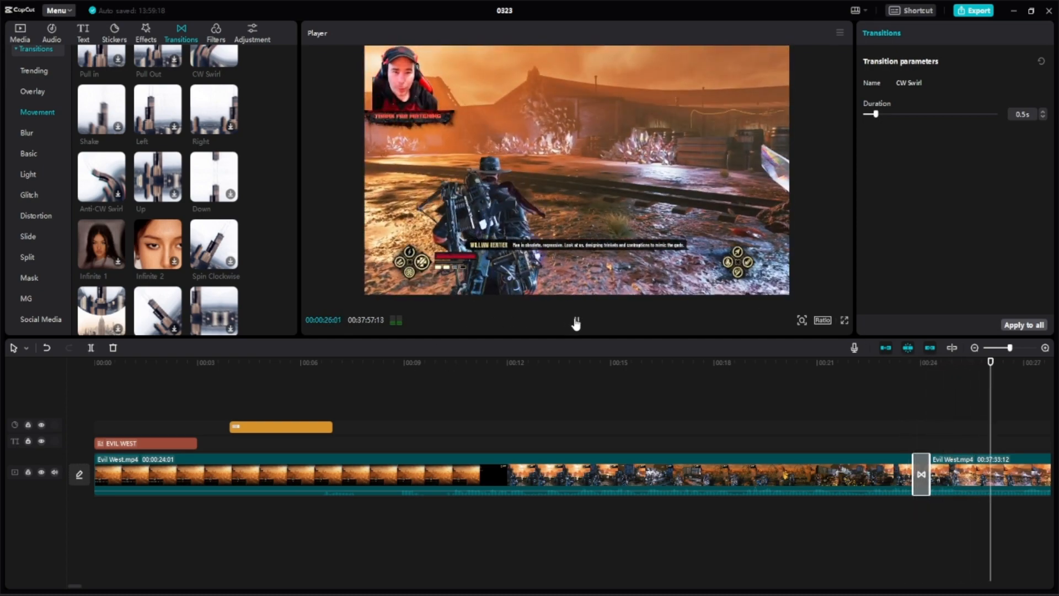
{"action": "left_click", "coordinate": [576, 320]}
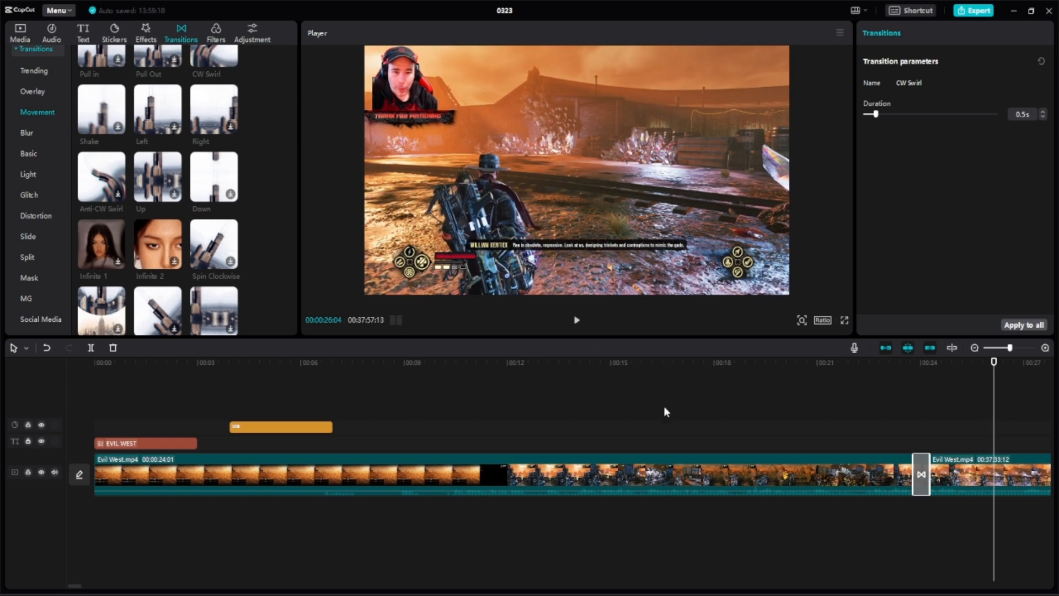
- Split the Evil West clip at 00:37:21:21 and delete the stream-ending part after the cut
{"action": "left_click", "coordinate": [972, 348]}
{"action": "left_click", "coordinate": [972, 347]}
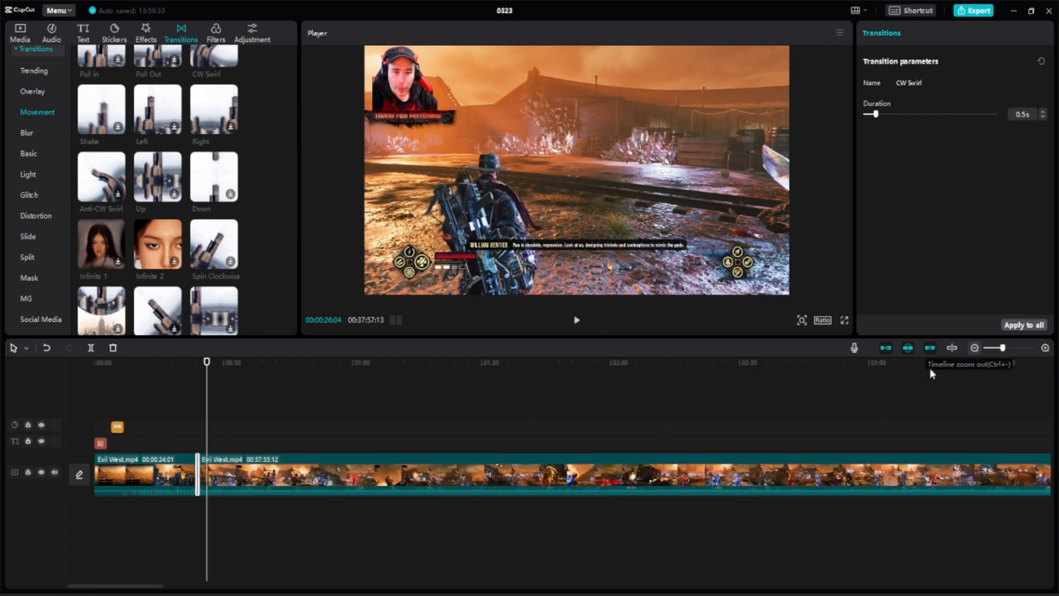
{"action": "left_click_drag", "start_coordinate": [211, 356], "coordinate": [797, 454]}
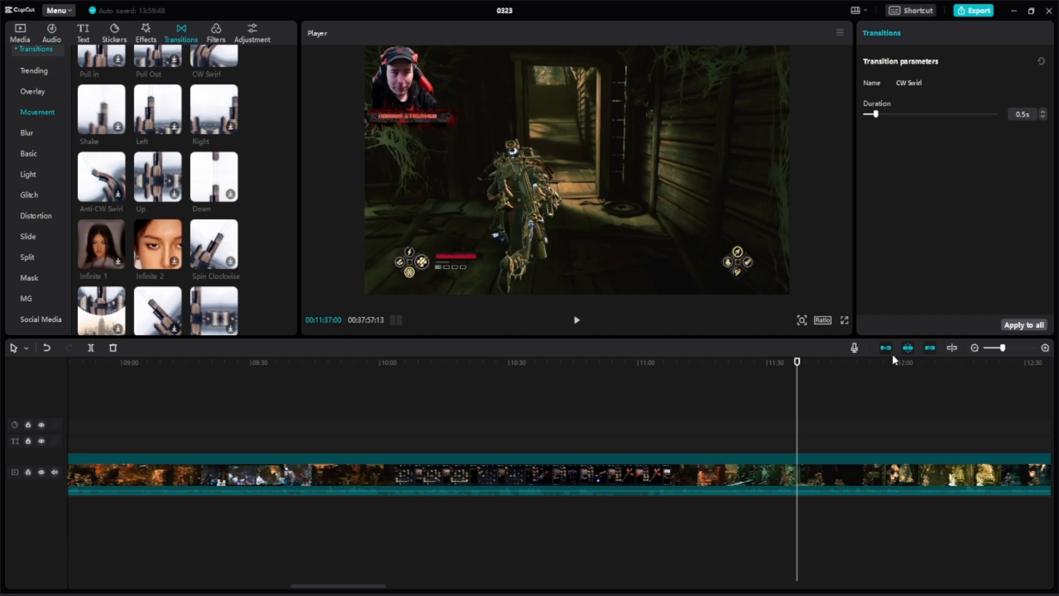
{"action": "left_click", "coordinate": [974, 347]}
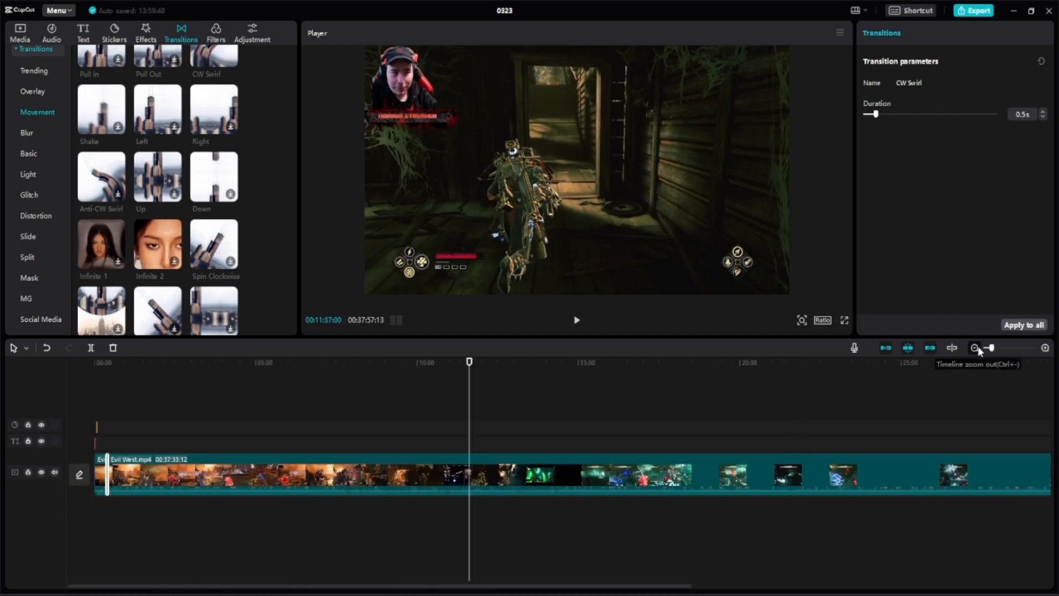
{"action": "left_click", "coordinate": [975, 347]}
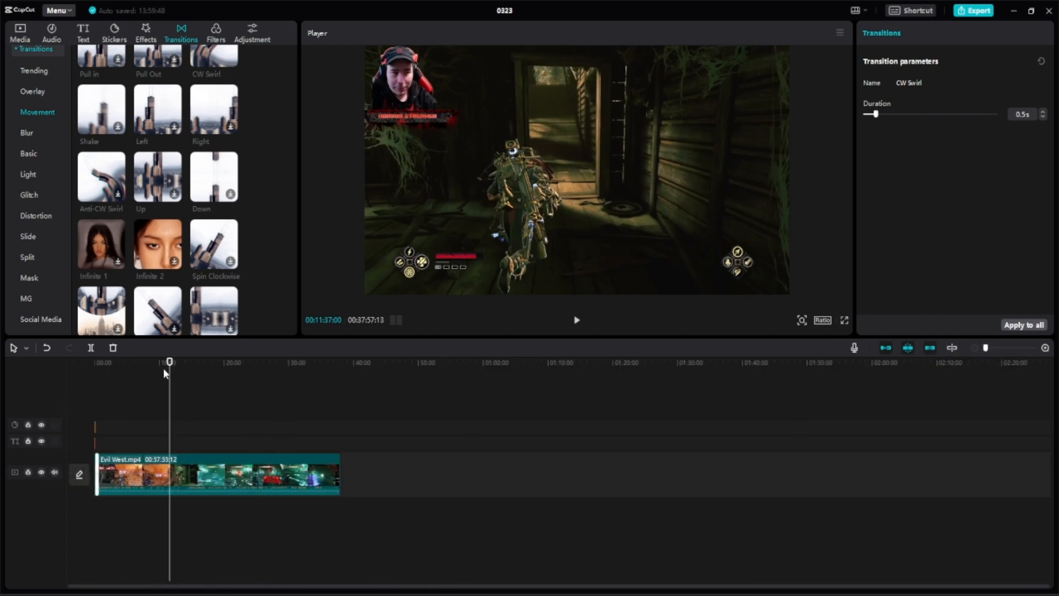
{"action": "left_click_drag", "start_coordinate": [163, 368], "coordinate": [358, 374]}
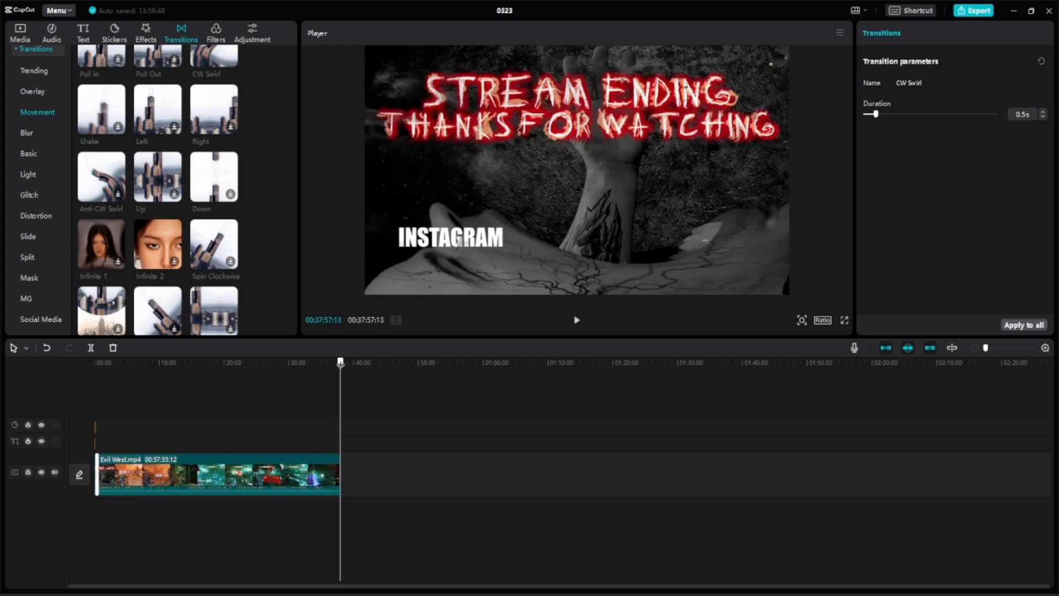
{"action": "left_click_drag", "start_coordinate": [341, 364], "coordinate": [337, 367]}
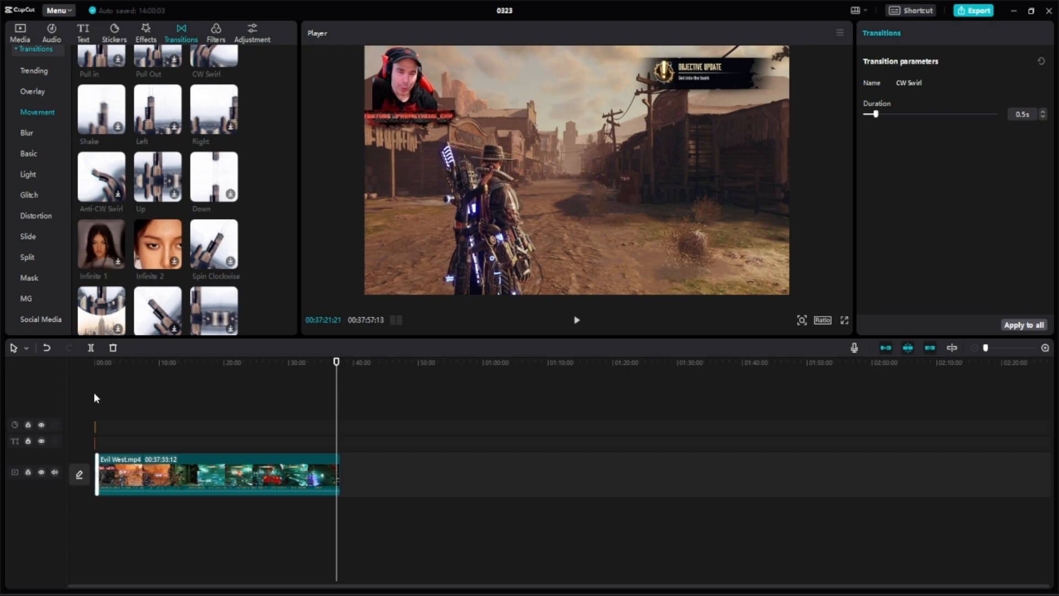
{"action": "left_click", "coordinate": [110, 348]}
{"action": "left_click", "coordinate": [336, 472]}
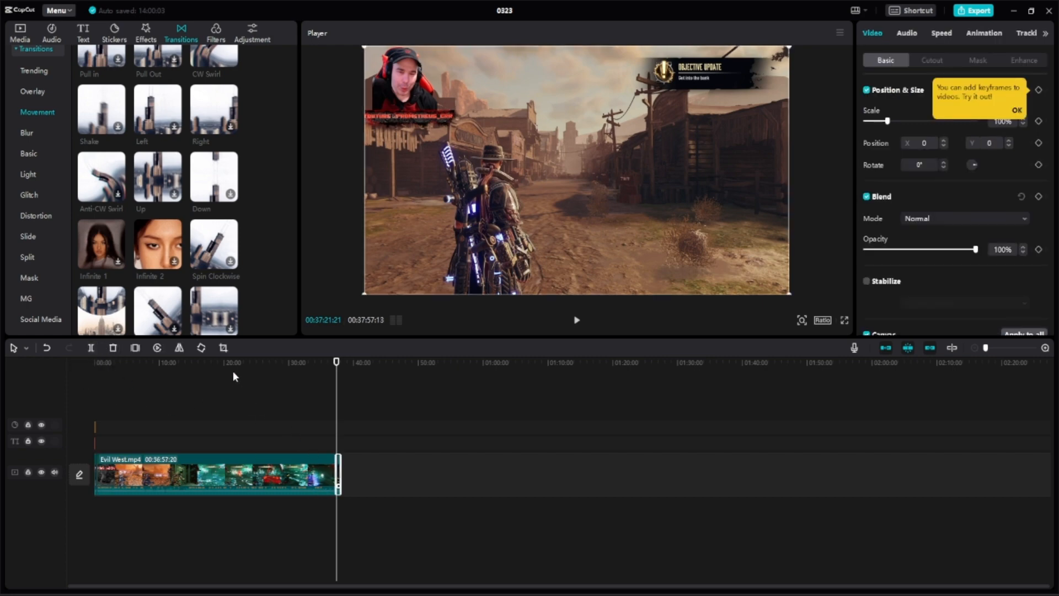
{"action": "left_click", "coordinate": [112, 348]}
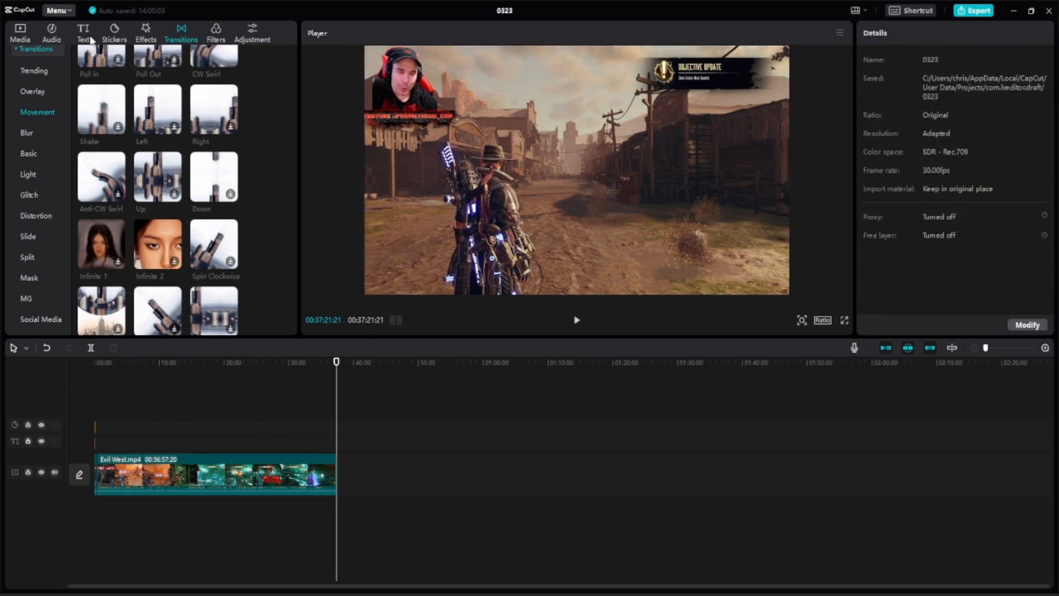
- Add the slanted, framed THANKS FOR WATCHING template from the Trending text templates at the end of the video
{"action": "scroll", "coordinate": [59, 232], "scroll_direction": "up", "scroll_amount": 1}
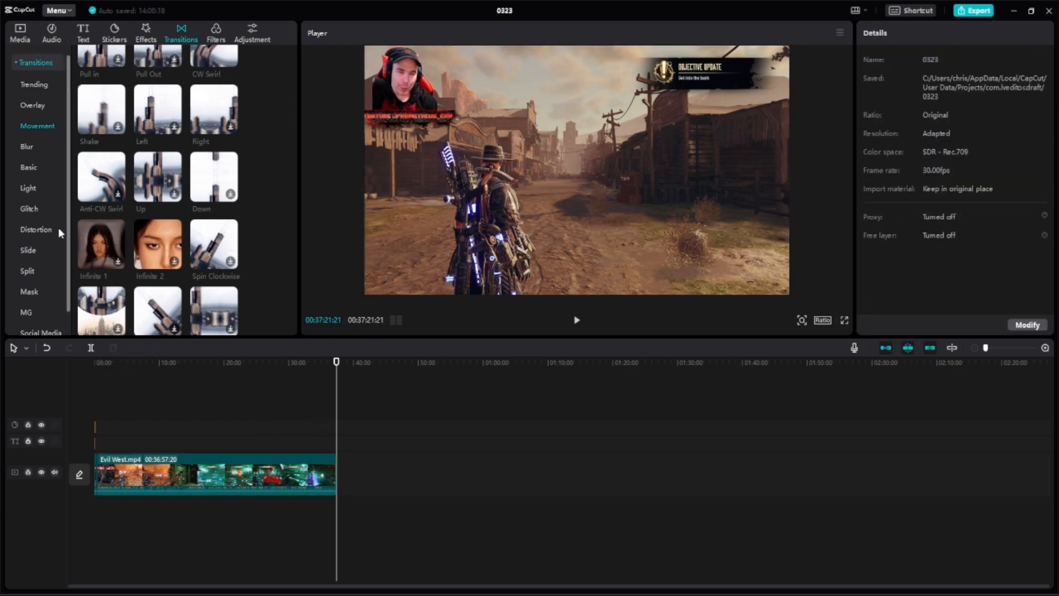
{"action": "left_click", "coordinate": [30, 84]}
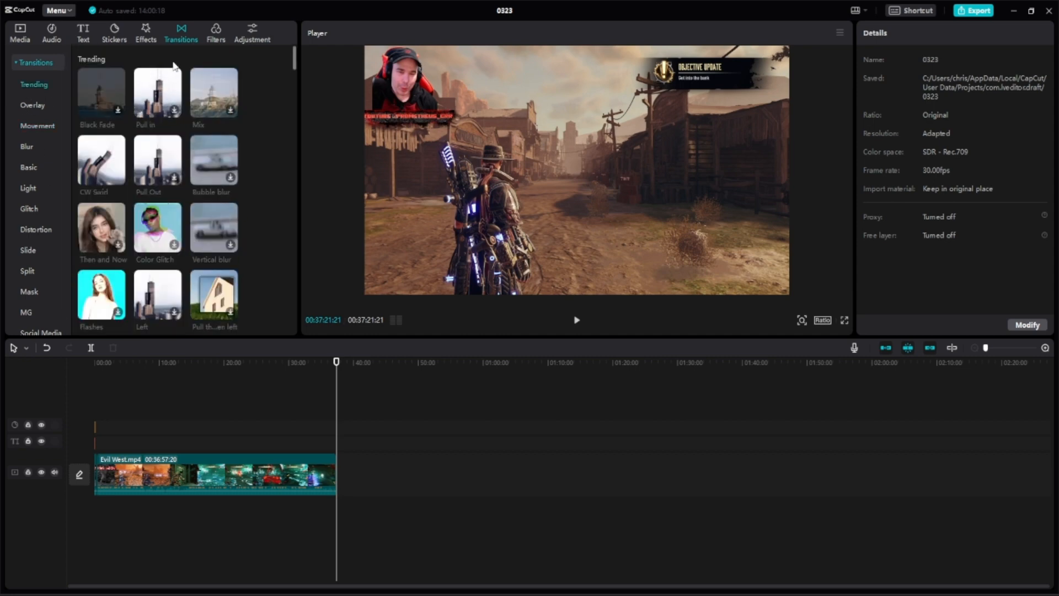
{"action": "left_click", "coordinate": [82, 42]}
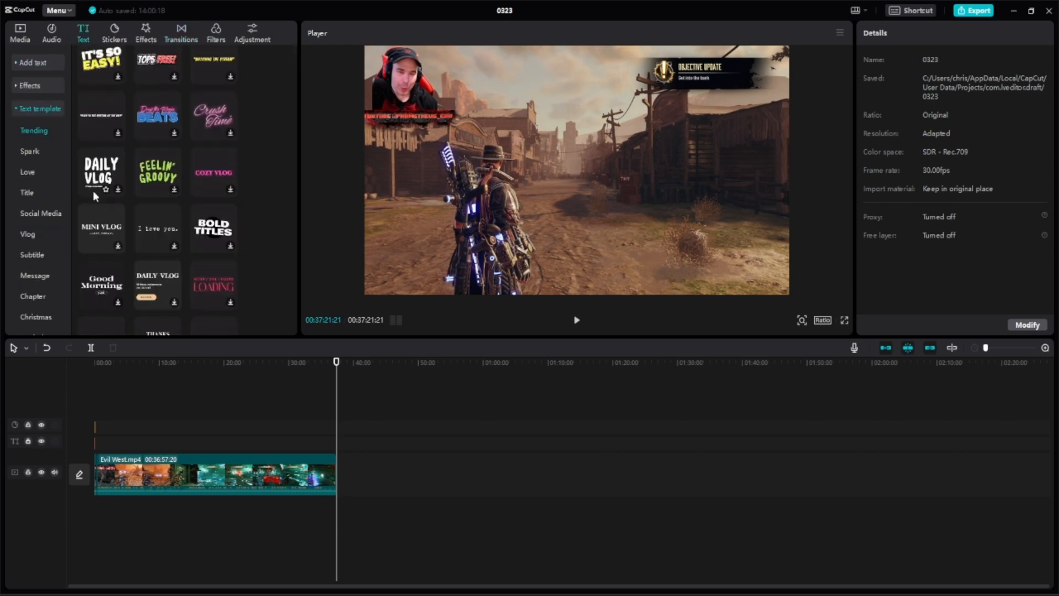
{"action": "scroll", "coordinate": [150, 207], "scroll_direction": "down", "scroll_amount": 3}
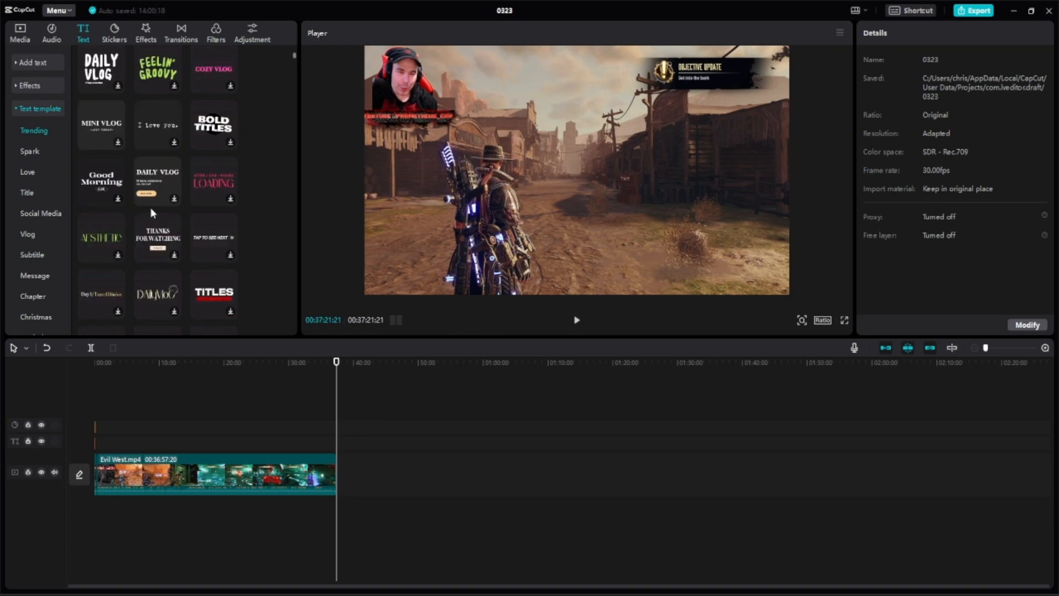
{"action": "scroll", "coordinate": [182, 244], "scroll_direction": "down", "scroll_amount": 1}
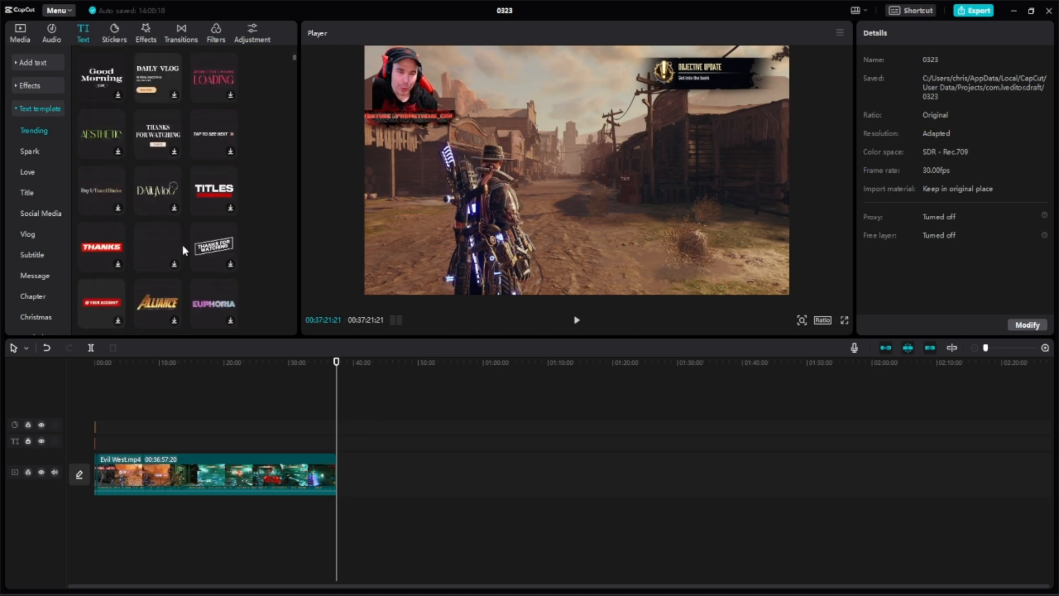
{"action": "left_click", "coordinate": [229, 265]}
{"action": "left_click", "coordinate": [230, 264]}
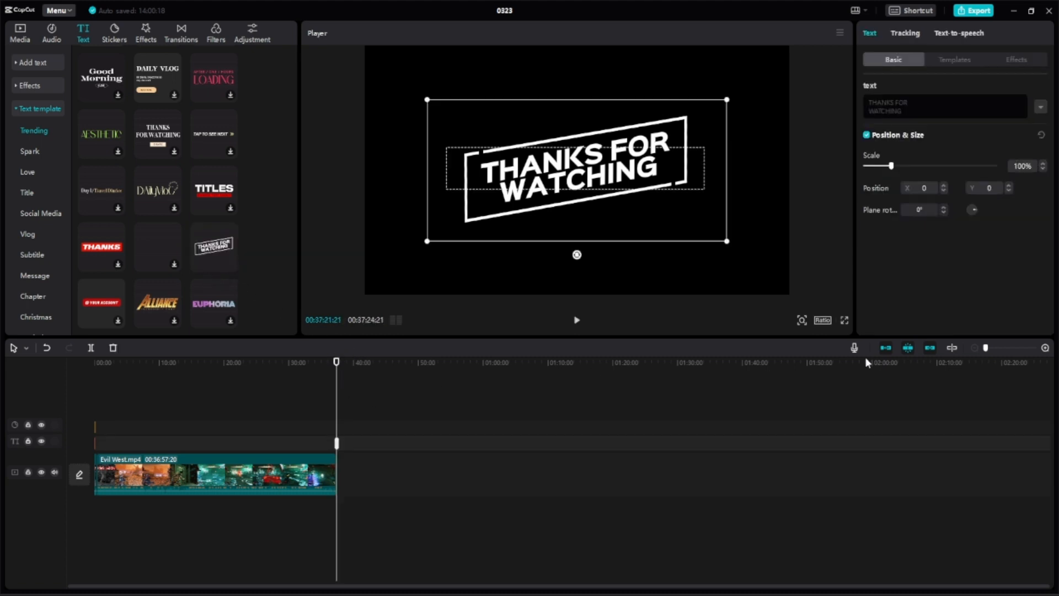
- Move the THANKS FOR WATCHING text earlier so that it ends together with the video clip
{"action": "left_click", "coordinate": [1044, 348]}
{"action": "left_click", "coordinate": [1045, 347]}
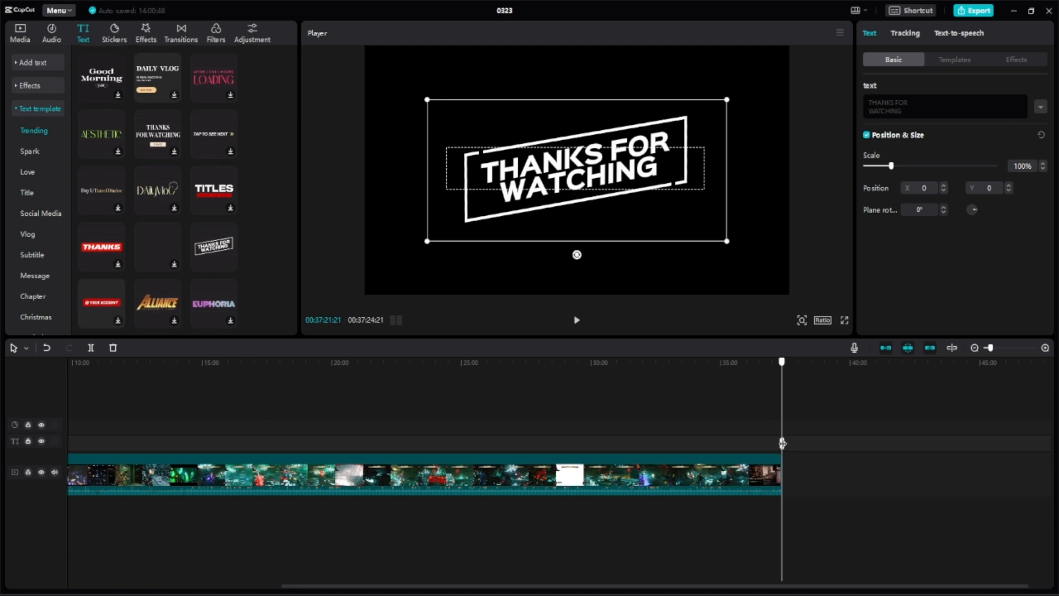
{"action": "left_click", "coordinate": [1044, 348]}
{"action": "left_click", "coordinate": [1044, 348]}
{"action": "left_click", "coordinate": [1044, 348]}
{"action": "left_click", "coordinate": [1044, 348]}
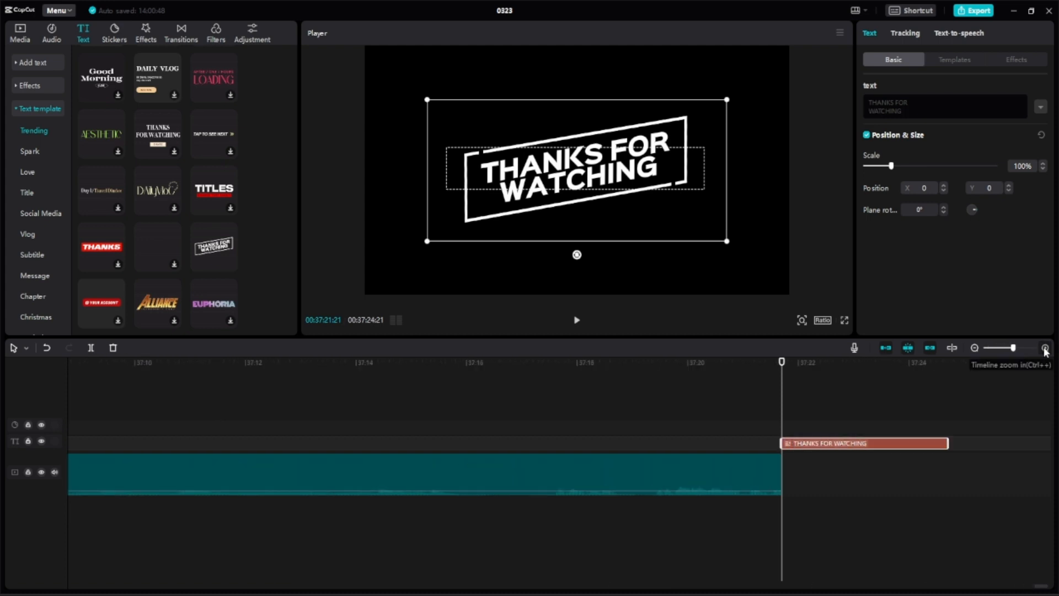
{"action": "left_click_drag", "start_coordinate": [827, 445], "coordinate": [659, 446]}
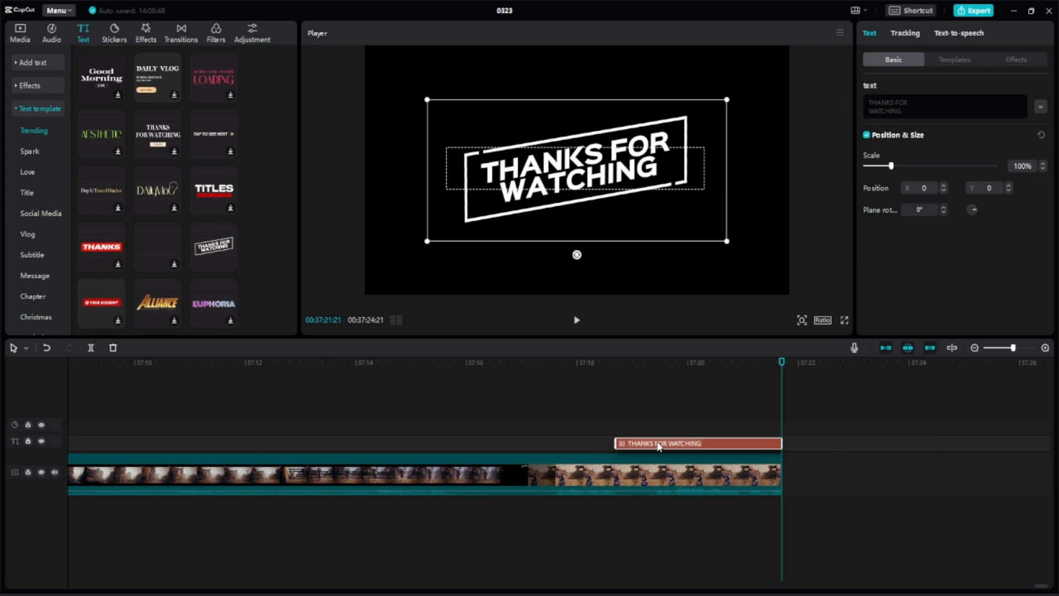
- Play back the video from just before the THANKS FOR WATCHING text to preview the closing title
{"action": "left_click_drag", "start_coordinate": [780, 362], "coordinate": [591, 362]}
{"action": "left_click", "coordinate": [577, 320]}
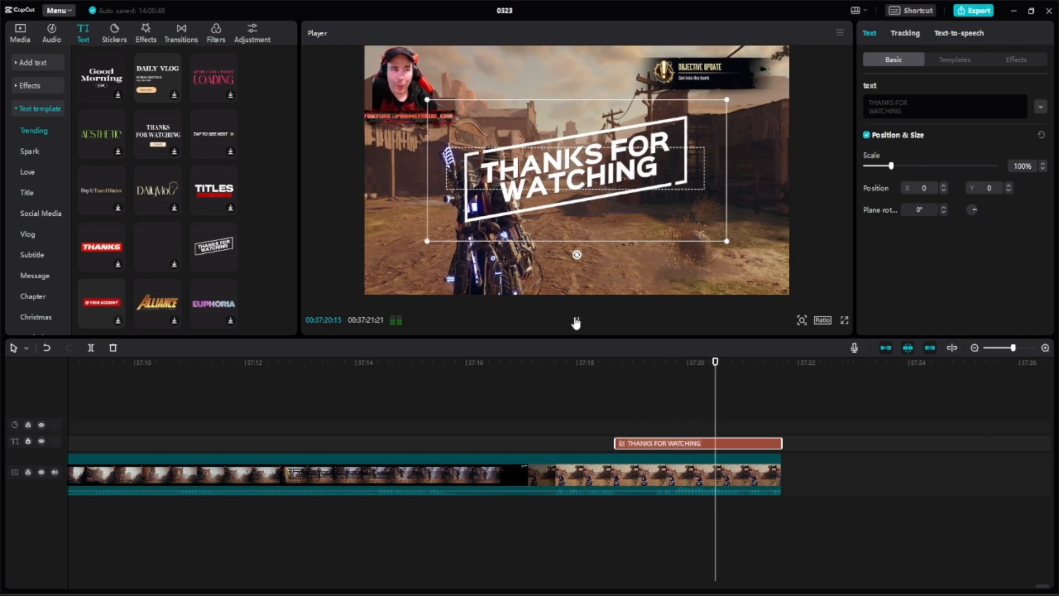
{"action": "left_click", "coordinate": [576, 319]}
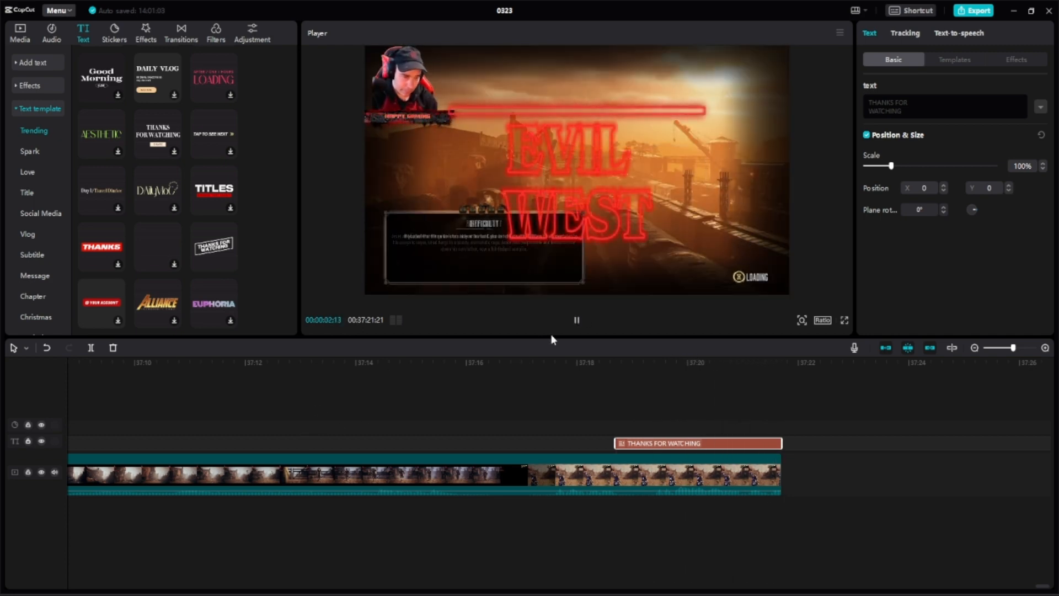
{"action": "left_click", "coordinate": [576, 319]}
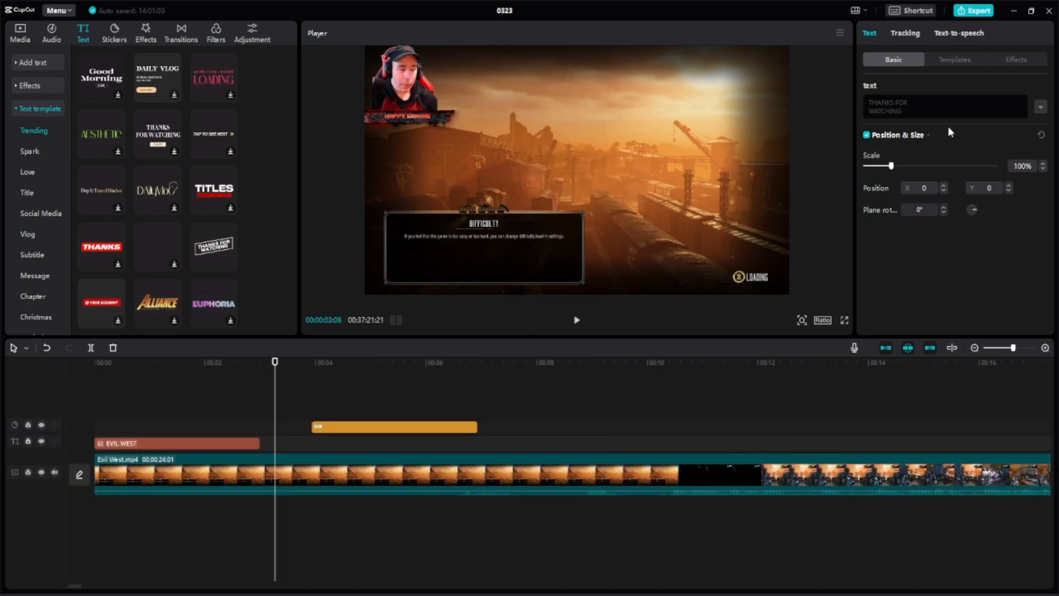
- Export the video to the OneDrive Desktop folder as a 1080P, H.264 mp4 at 30fps
{"action": "left_click", "coordinate": [975, 11]}
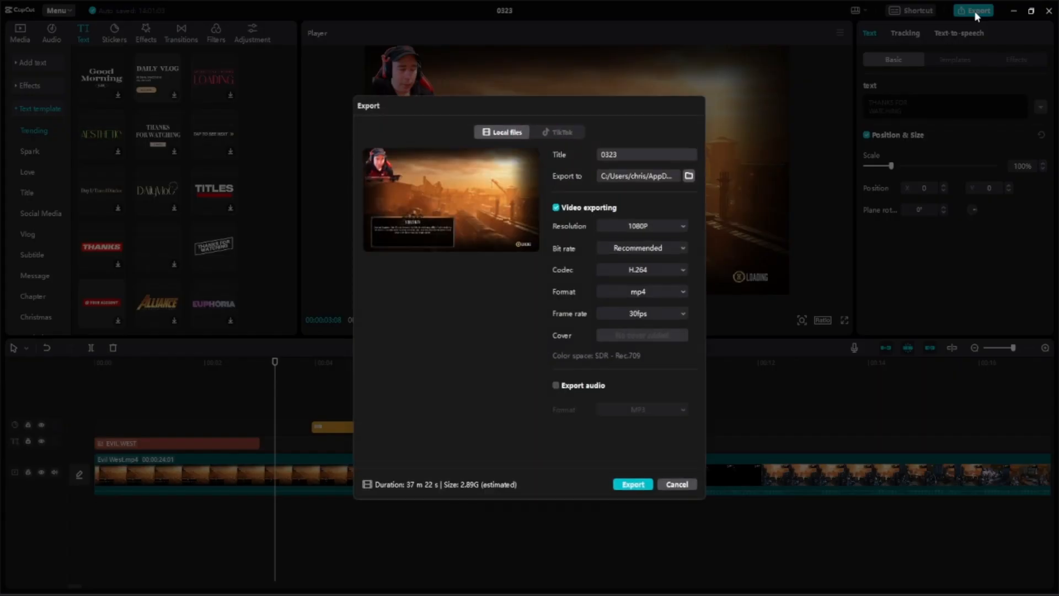
{"action": "left_click", "coordinate": [689, 176]}
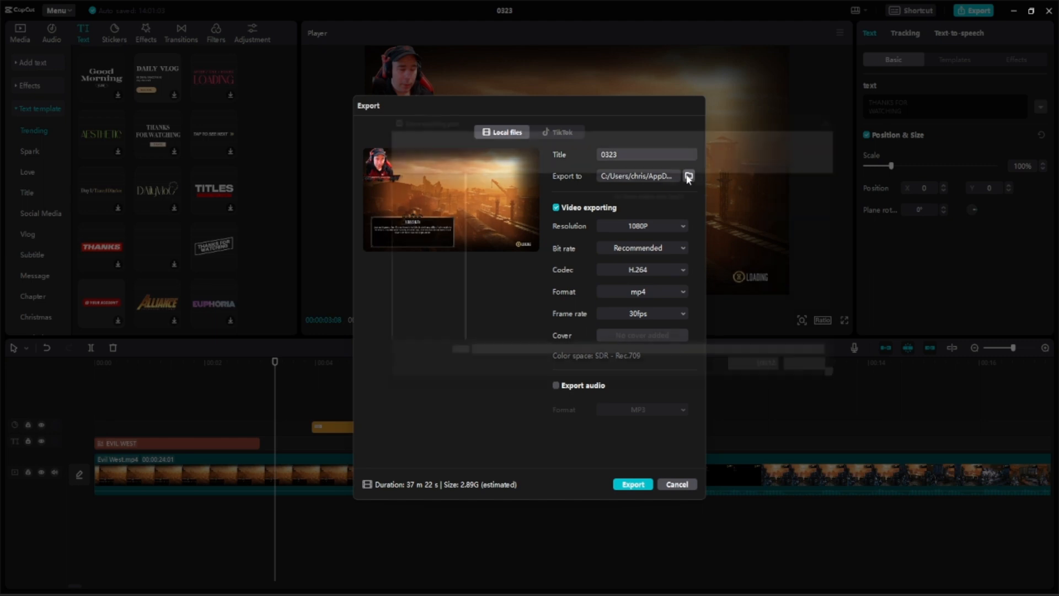
{"action": "left_click", "coordinate": [418, 211]}
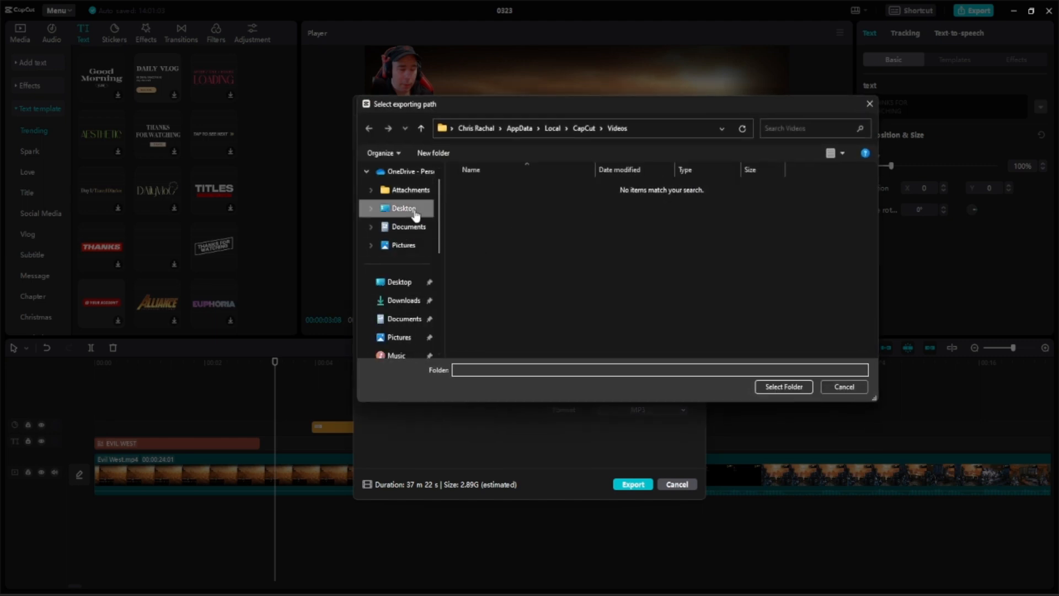
{"action": "left_click", "coordinate": [776, 386]}
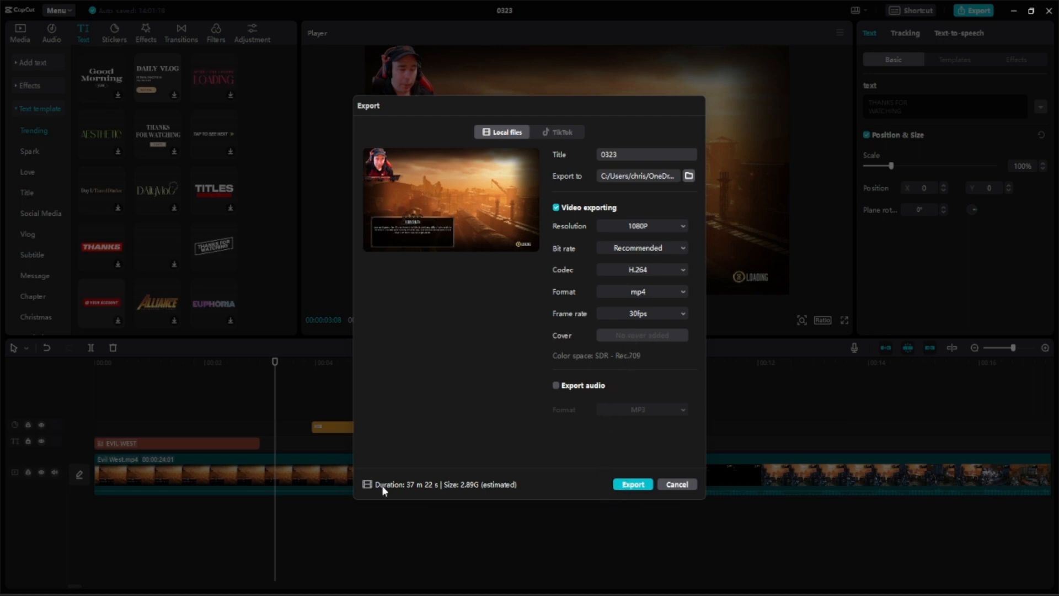
{"action": "left_click", "coordinate": [632, 484]}
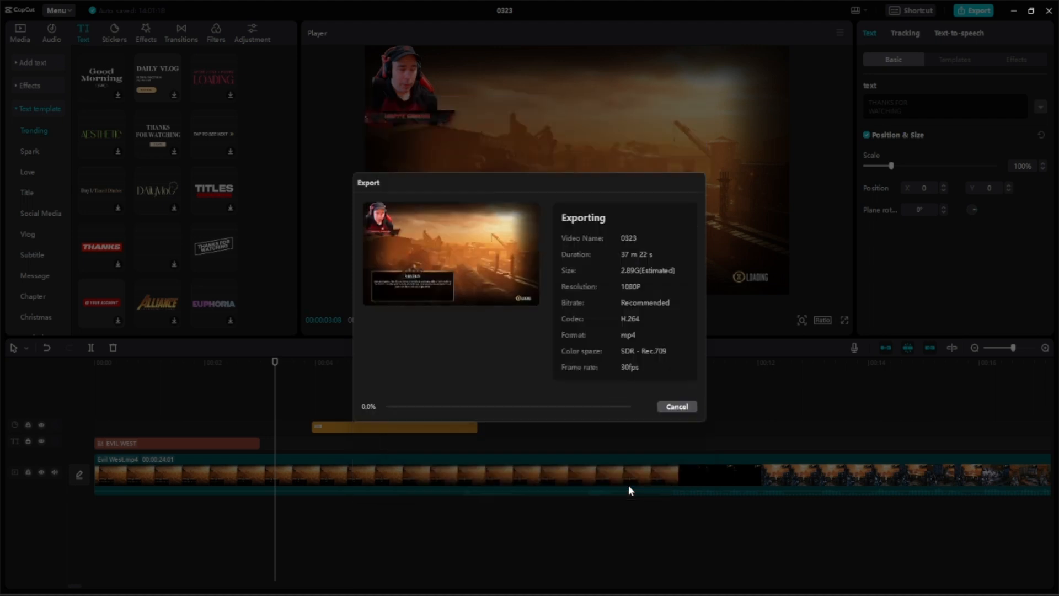